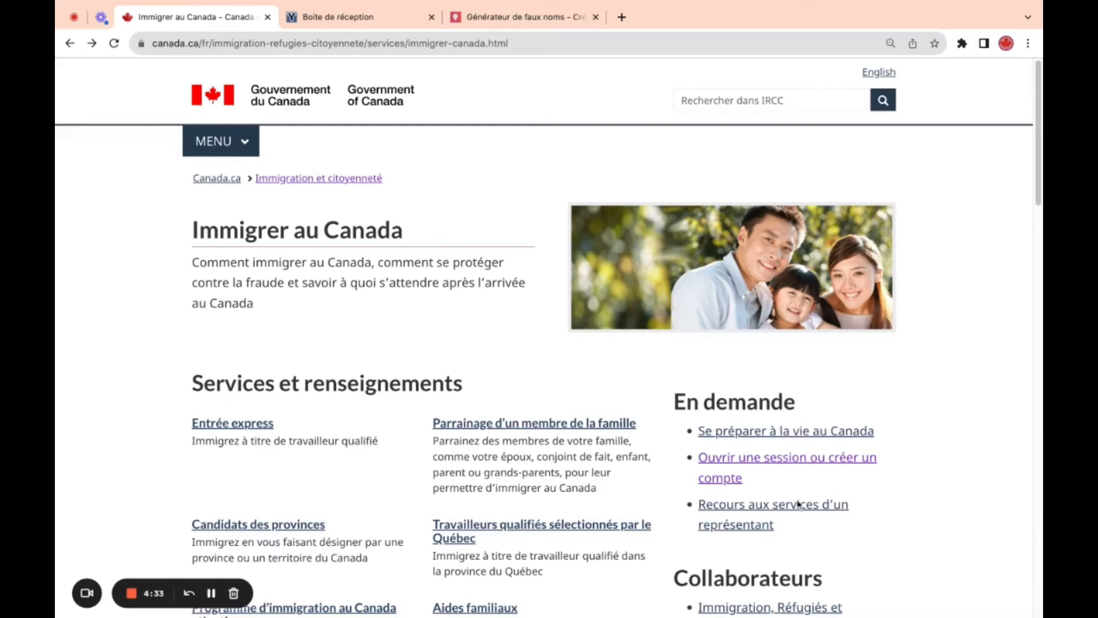
# - Open the sign-in / create-account page and go to the secure IRCC account registration page
pyautogui.click(765, 462)
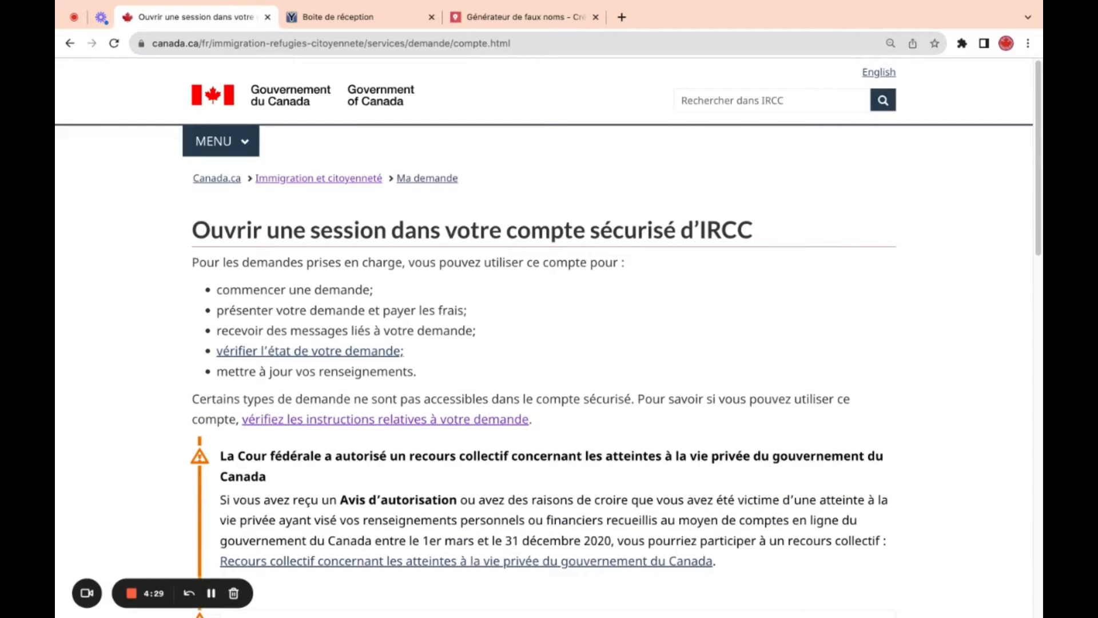
pyautogui.scroll(-4, 1035, 166)
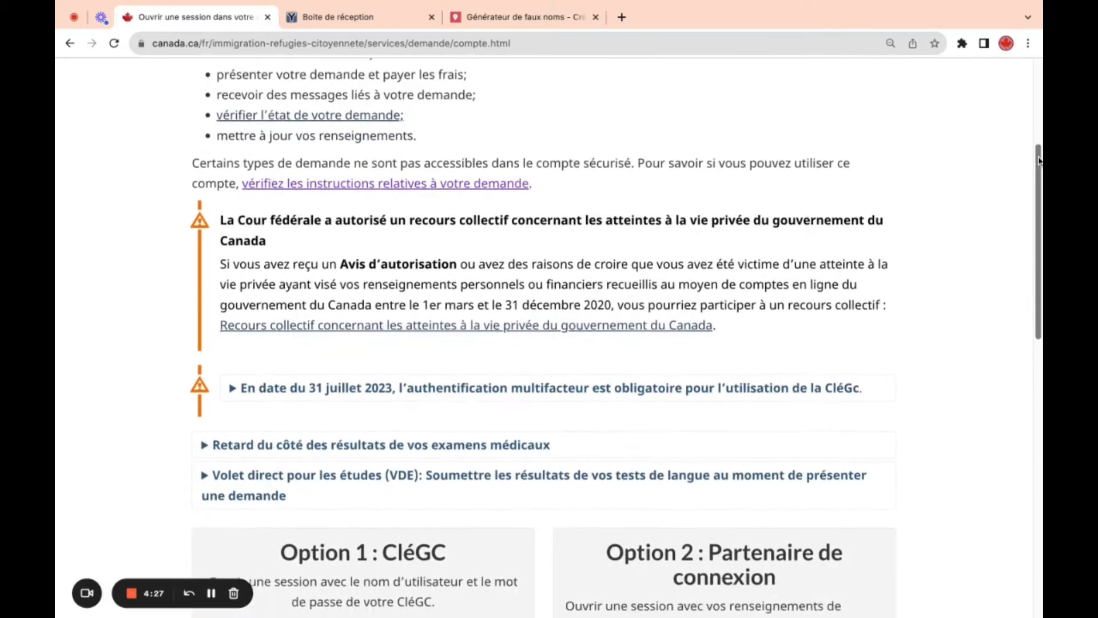
pyautogui.scroll(-5, 1040, 161)
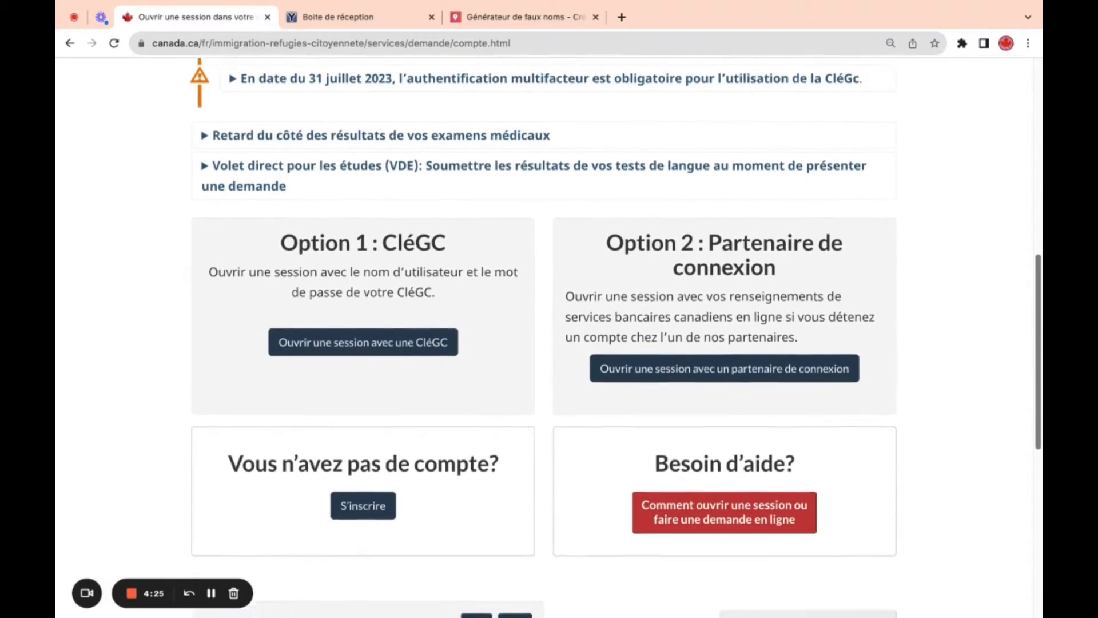
pyautogui.scroll(-1, 549, 337)
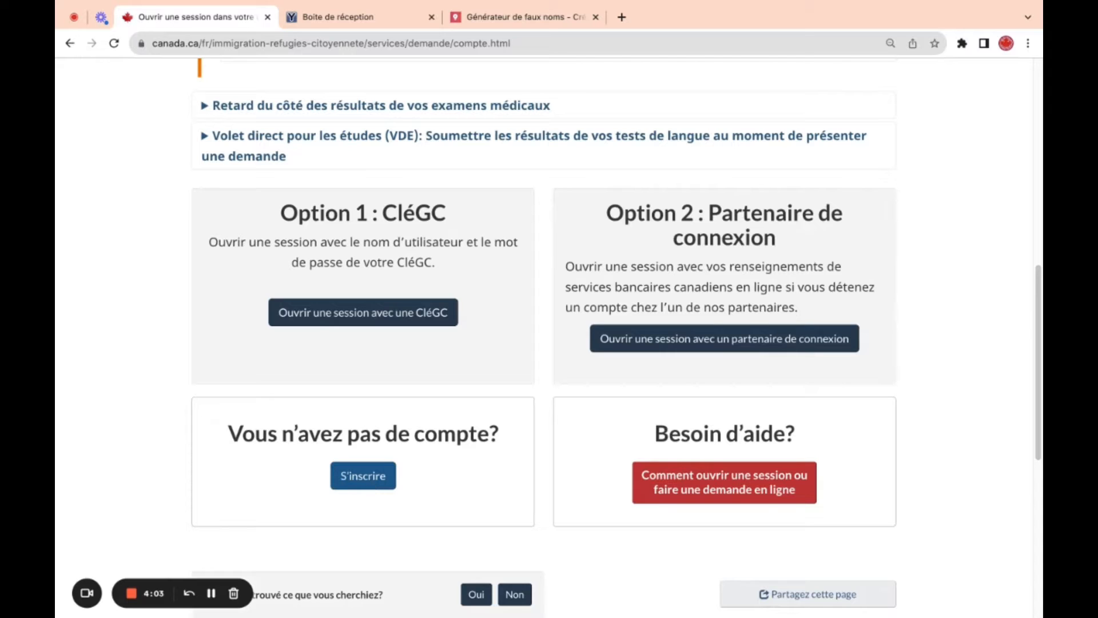
pyautogui.click(363, 475)
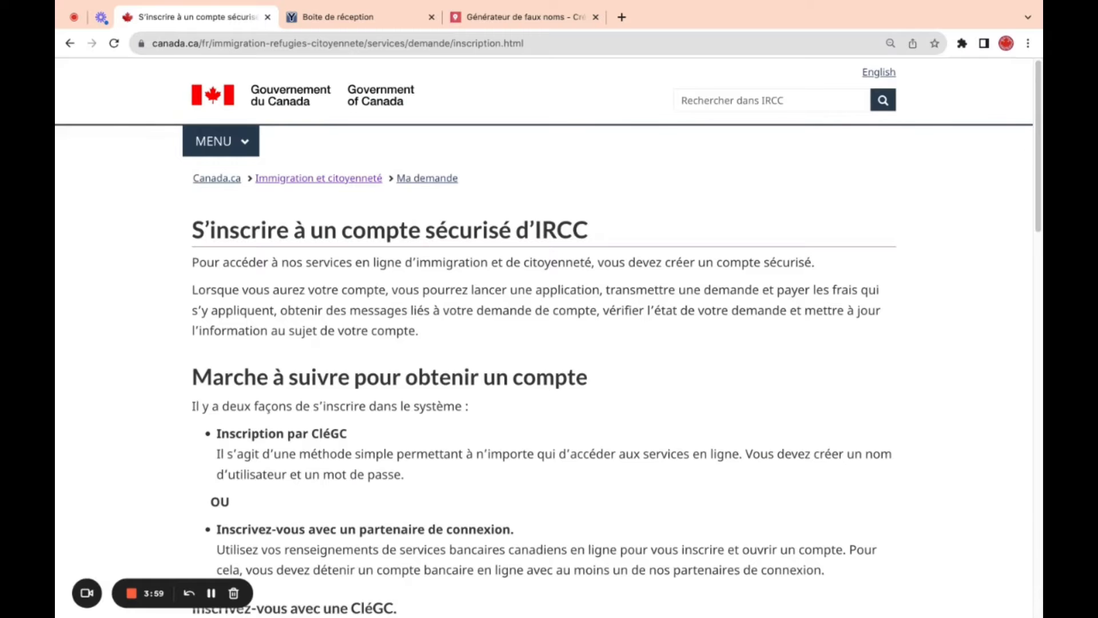
pyautogui.click(69, 43)
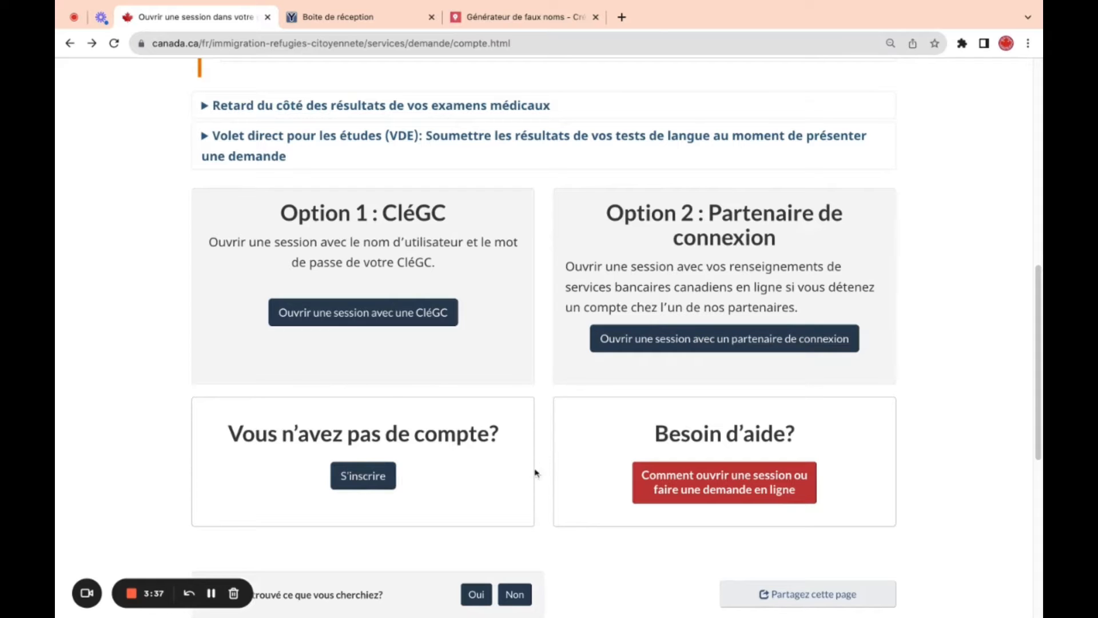
pyautogui.click(390, 479)
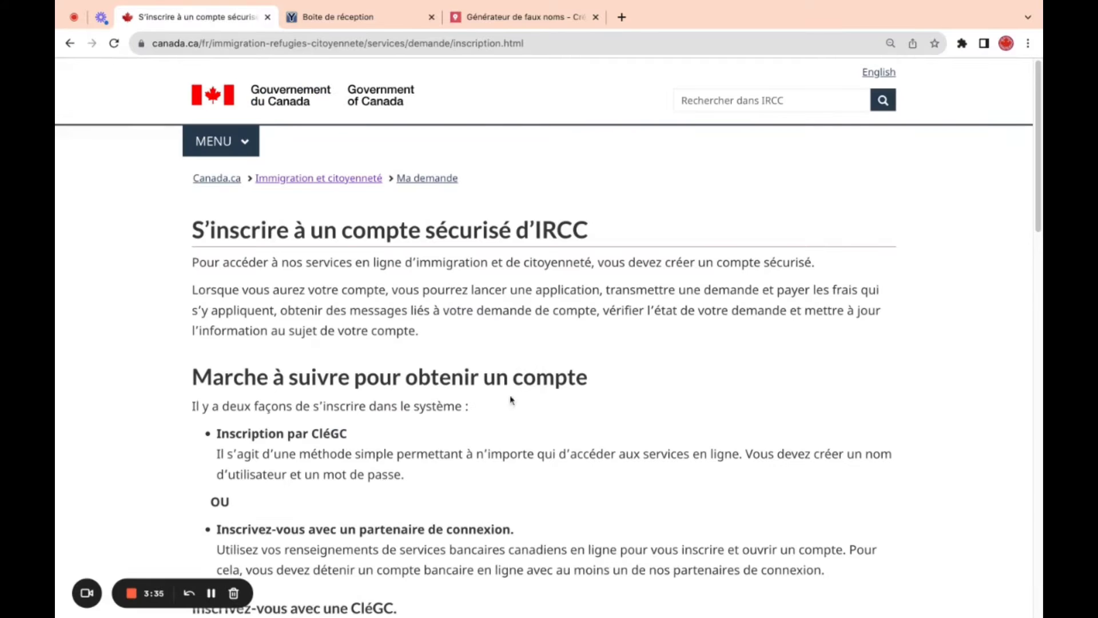
pyautogui.scroll(-2, 1040, 184)
pyautogui.scroll(-10, 1040, 184)
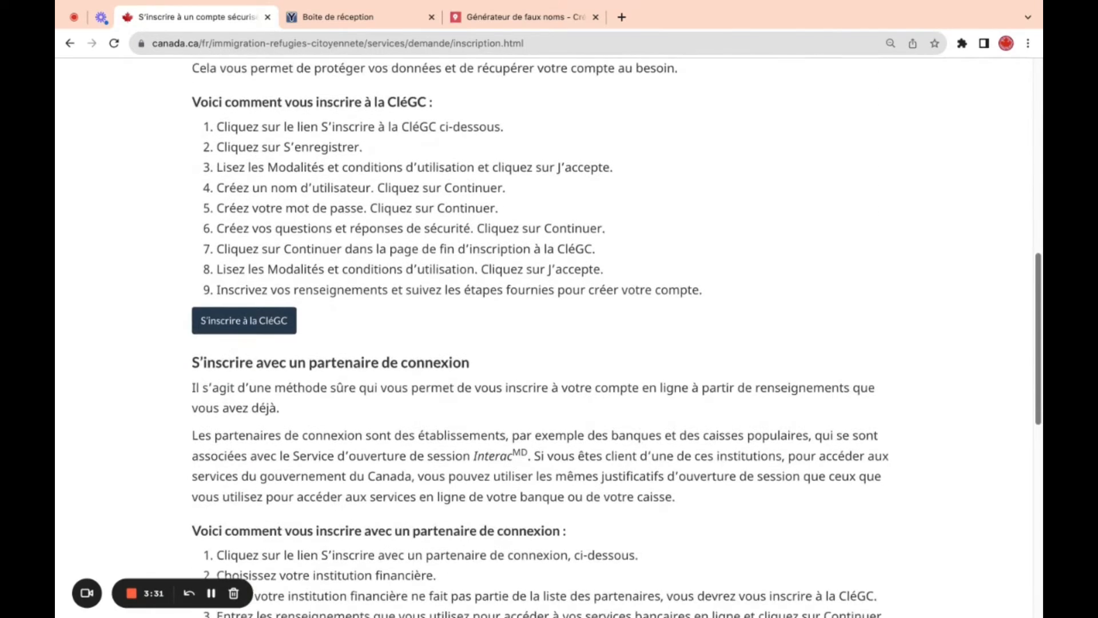
pyautogui.scroll(-1, 283, 270)
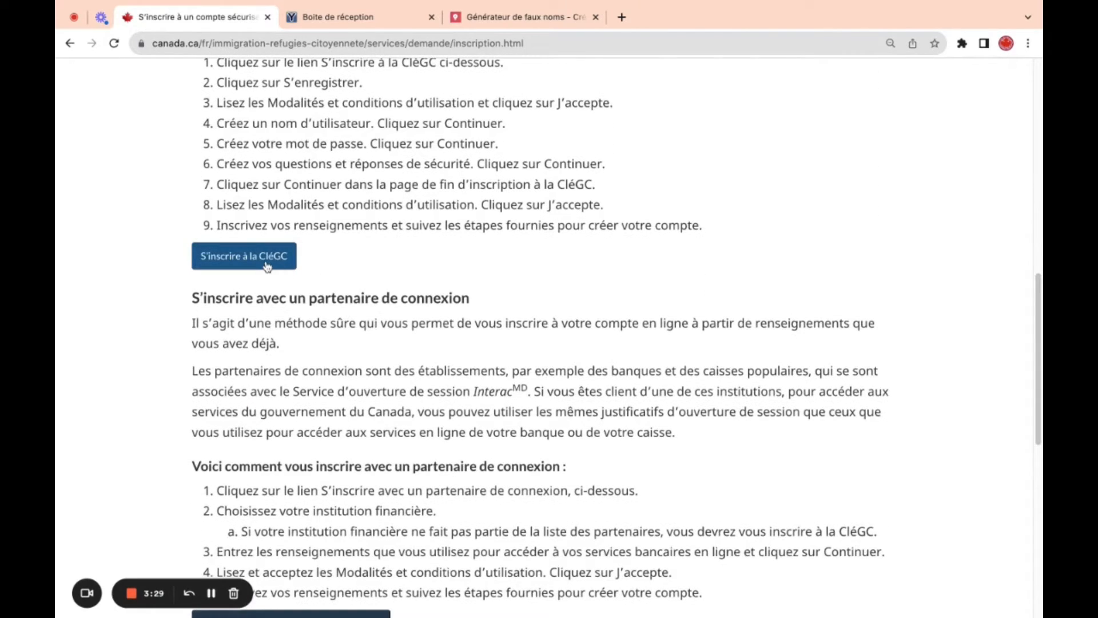
pyautogui.scroll(-3, 1037, 418)
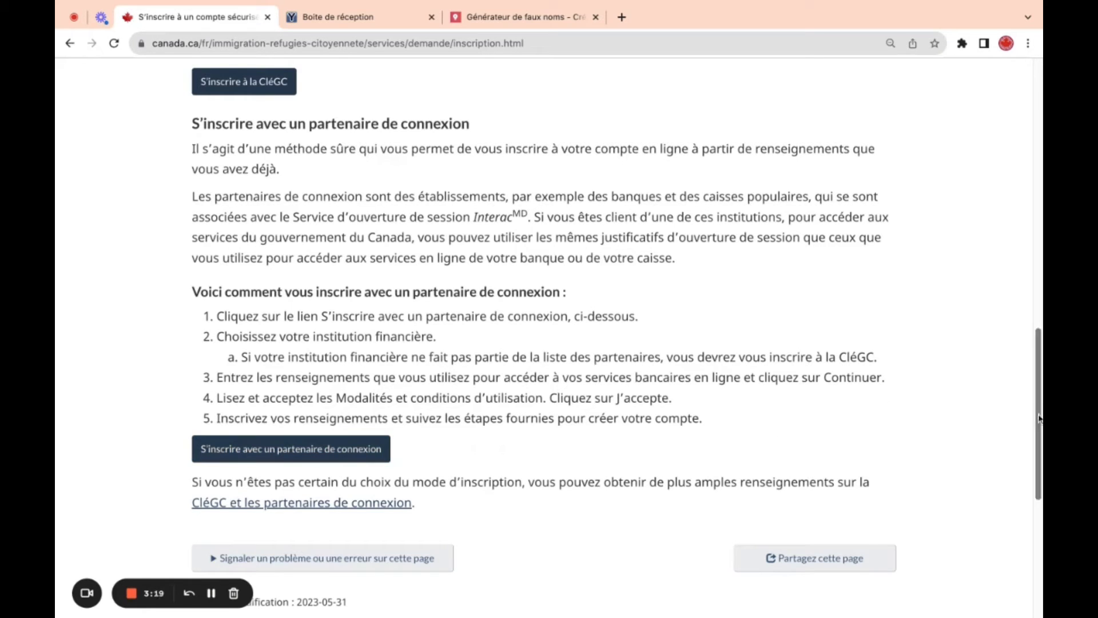
pyautogui.scroll(5, 660, 339)
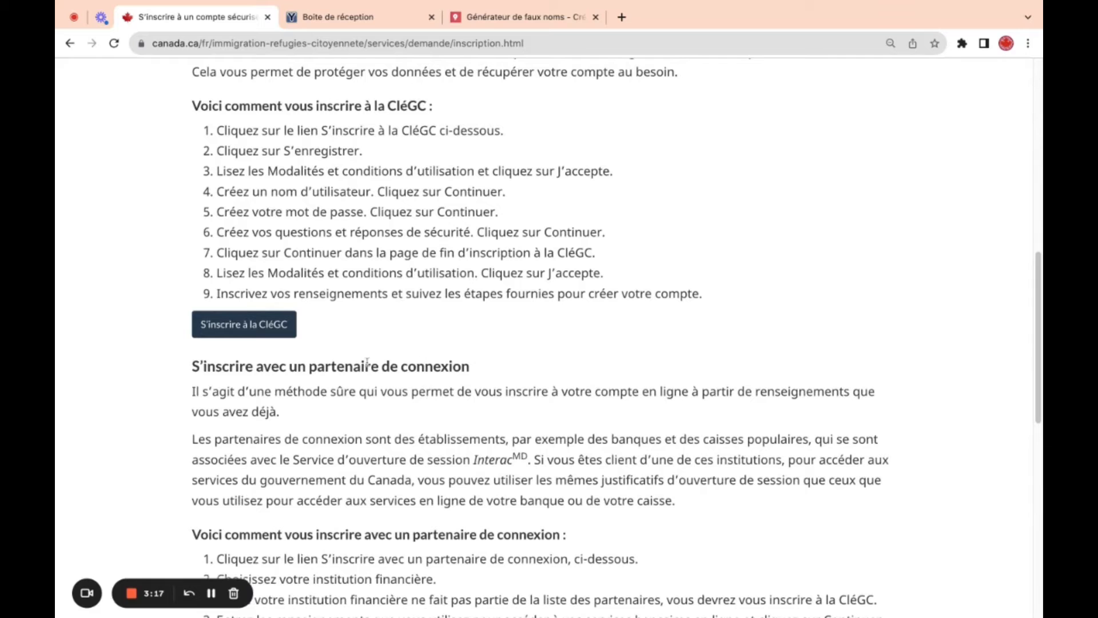
# - Start a new CléGC (GCKey) registration and accept its terms of use
pyautogui.click(252, 329)
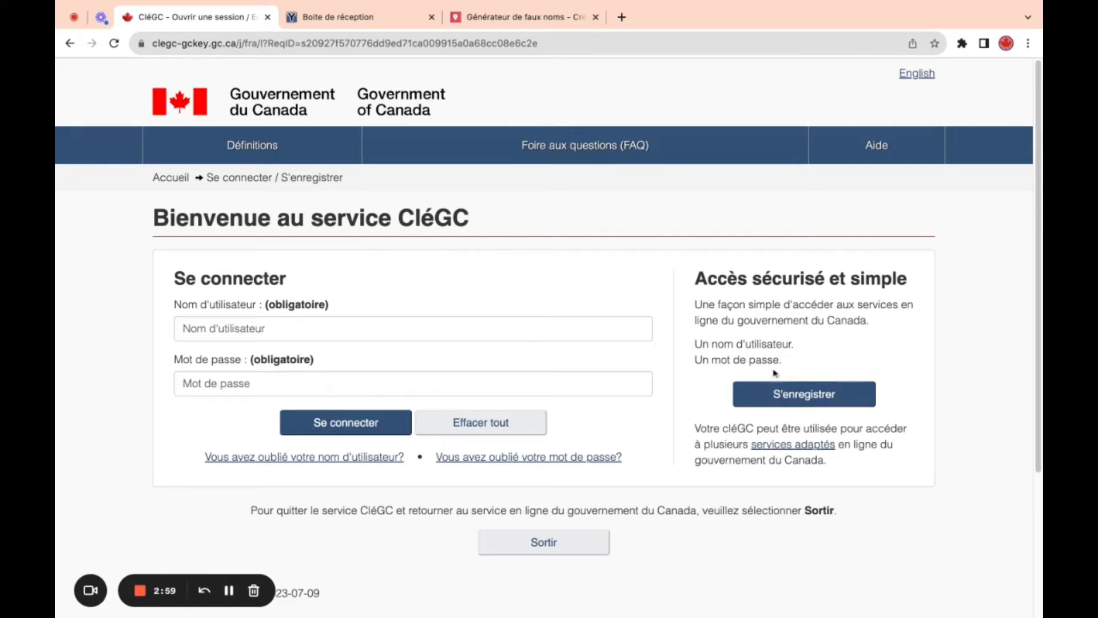
pyautogui.click(799, 400)
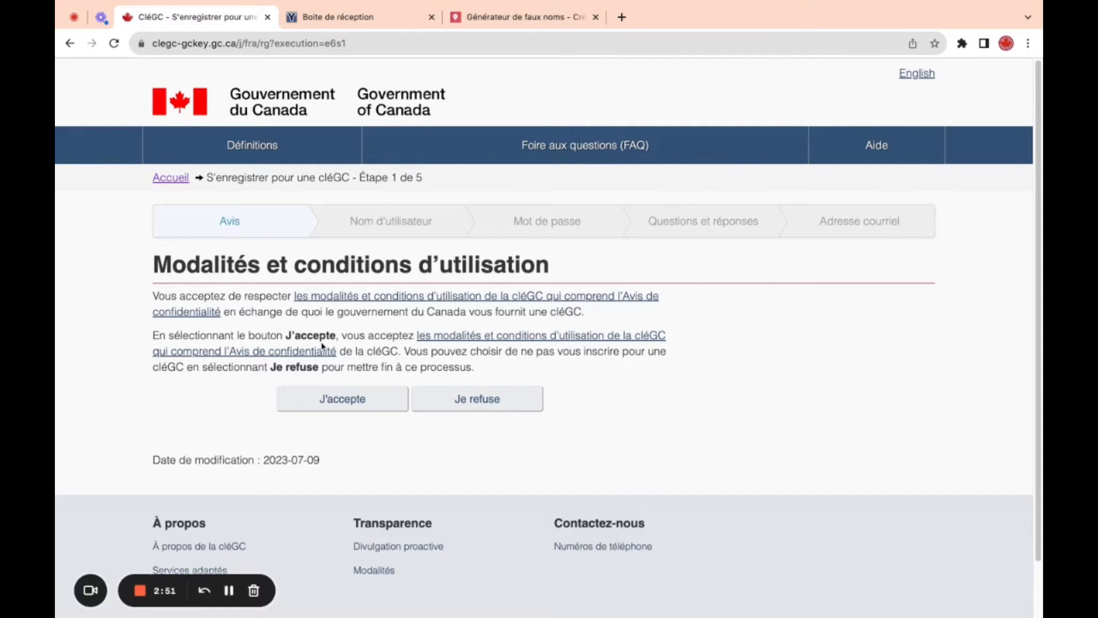
pyautogui.click(329, 400)
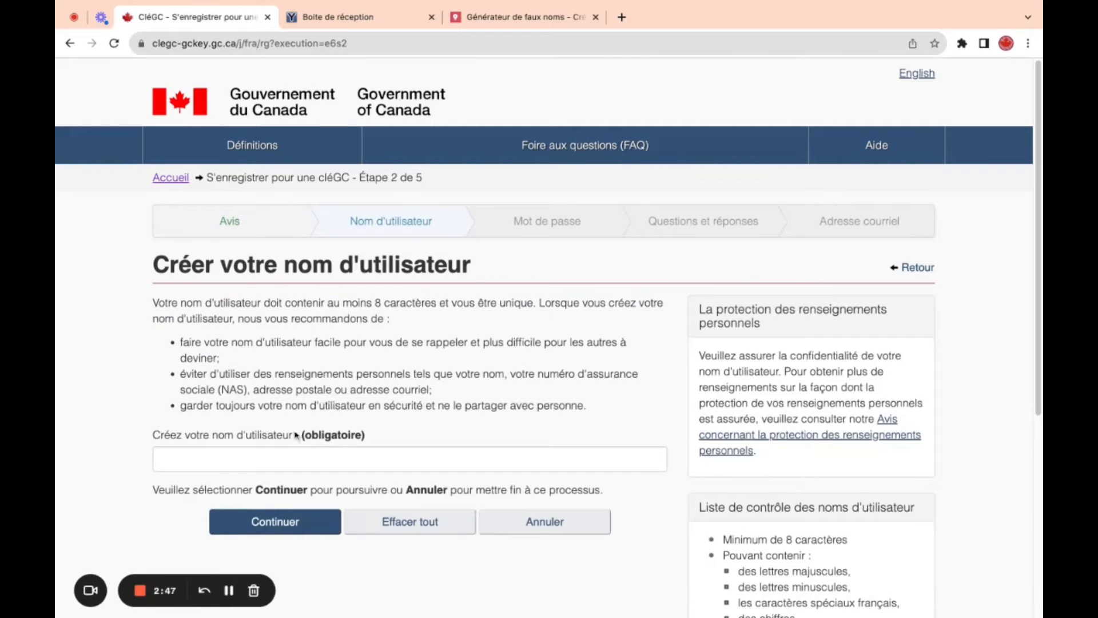
# - Review the username guidance, highlighting the advice against using personal details
pyautogui.click(256, 455)
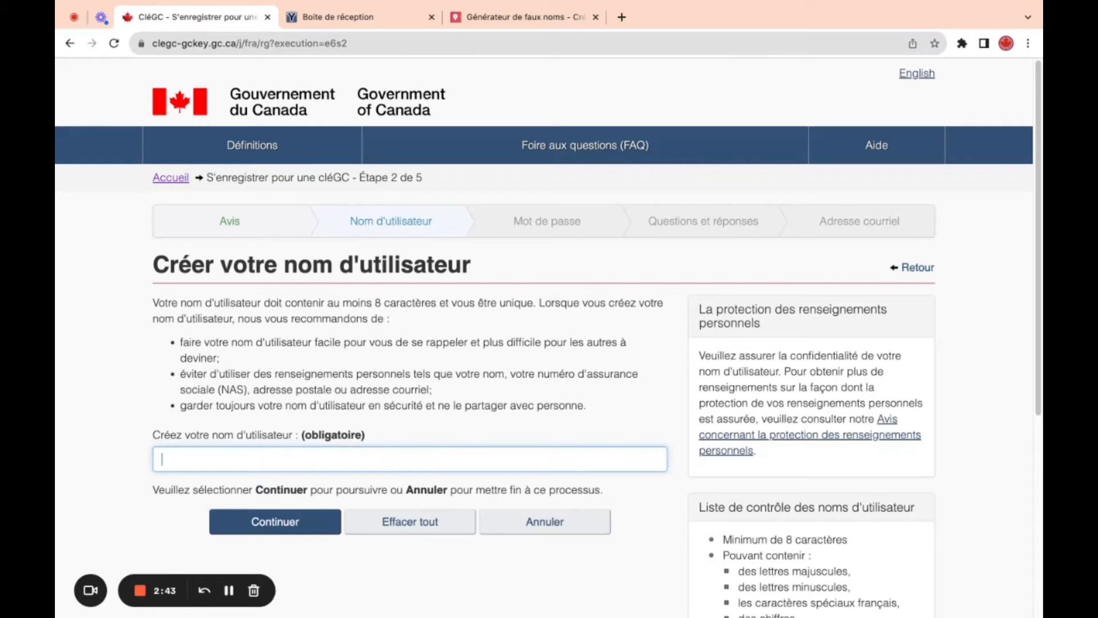
pyautogui.click(182, 346)
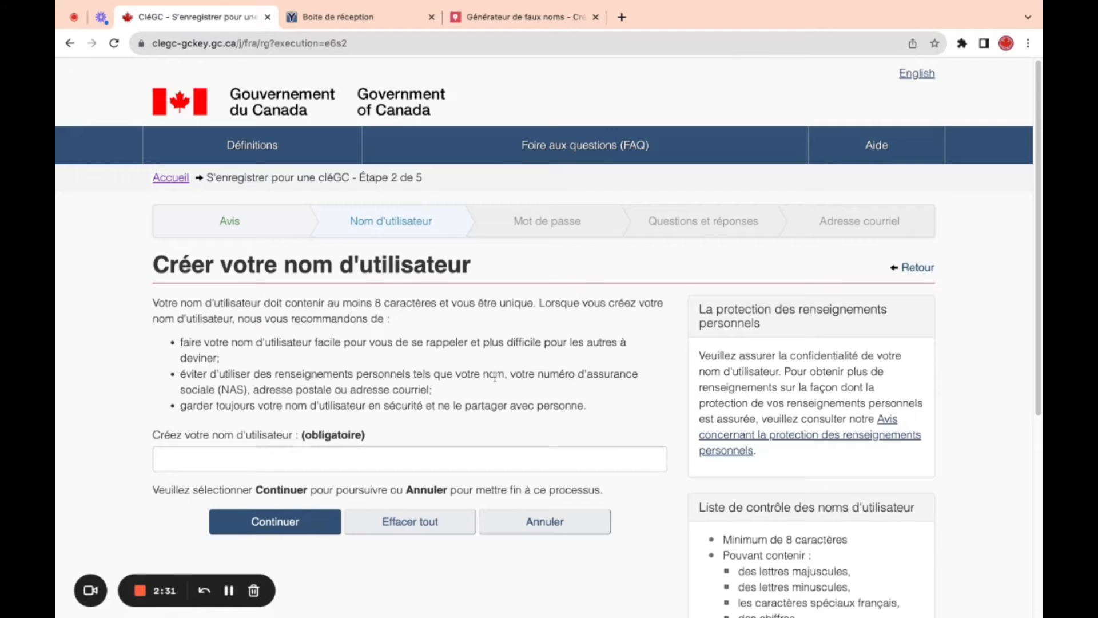
pyautogui.moveTo(538, 375); pyautogui.dragTo(566, 388)
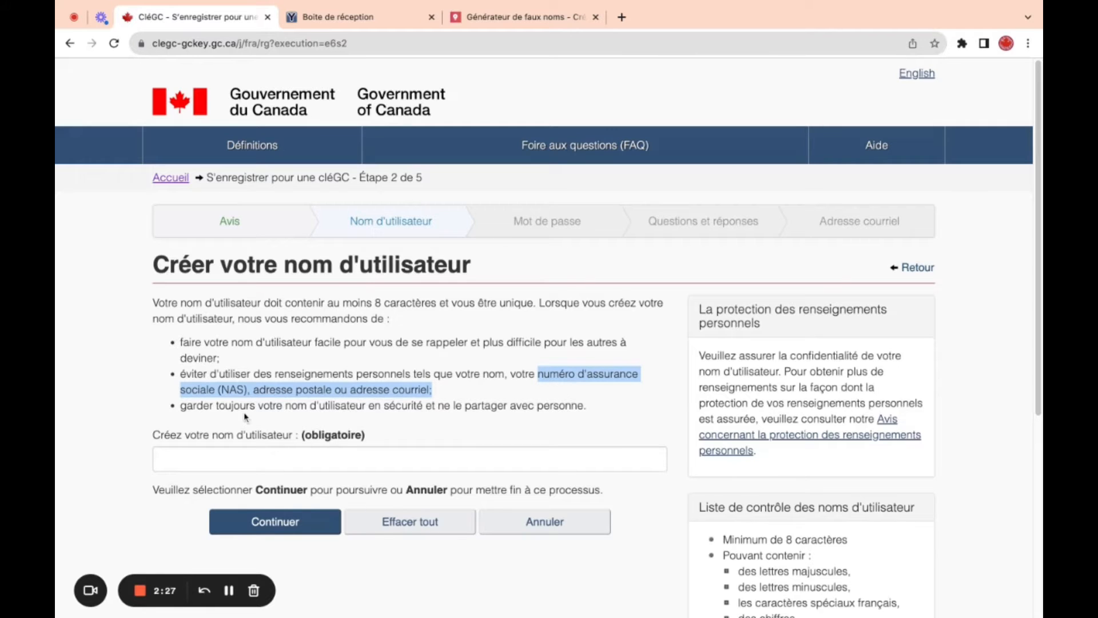
# - Try test entries in the username field, then replace 'Test' with the chosen seven-character username
pyautogui.click(231, 454)
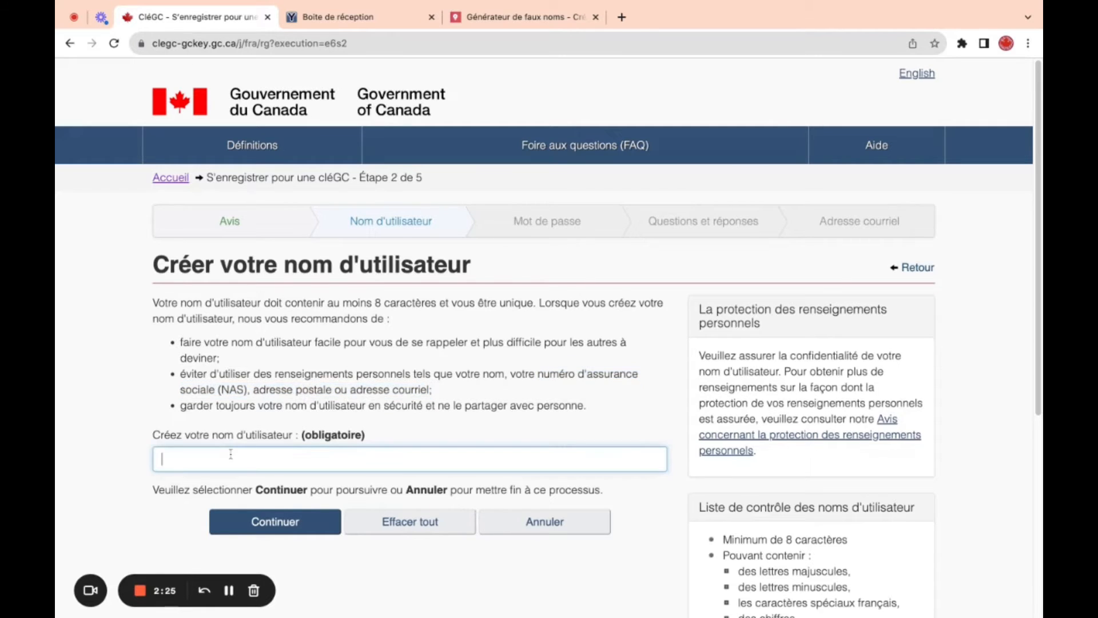
pyautogui.write('C')
pyautogui.press('BackSpace')
pyautogui.write('U')
pyautogui.press('BackSpace')
pyautogui.write('Ceci')
pyautogui.press('BackSpace')
pyautogui.press('BackSpace')
pyautogui.press('BackSpace')
pyautogui.press('BackSpace')
pyautogui.write('Test')
pyautogui.click(228, 592)
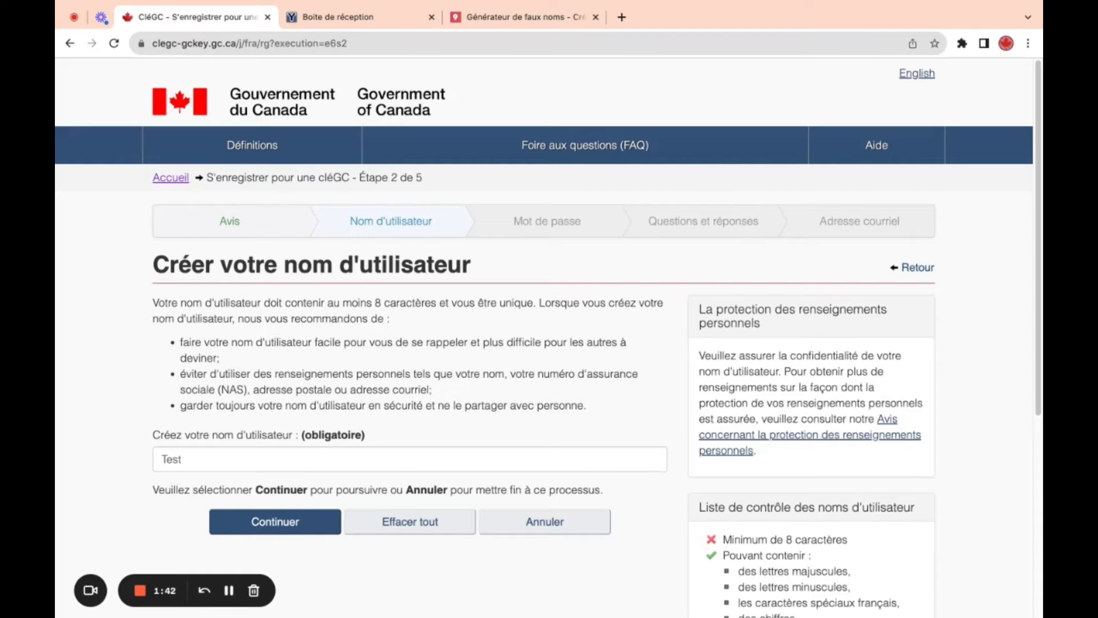
pyautogui.doubleClick(171, 458)
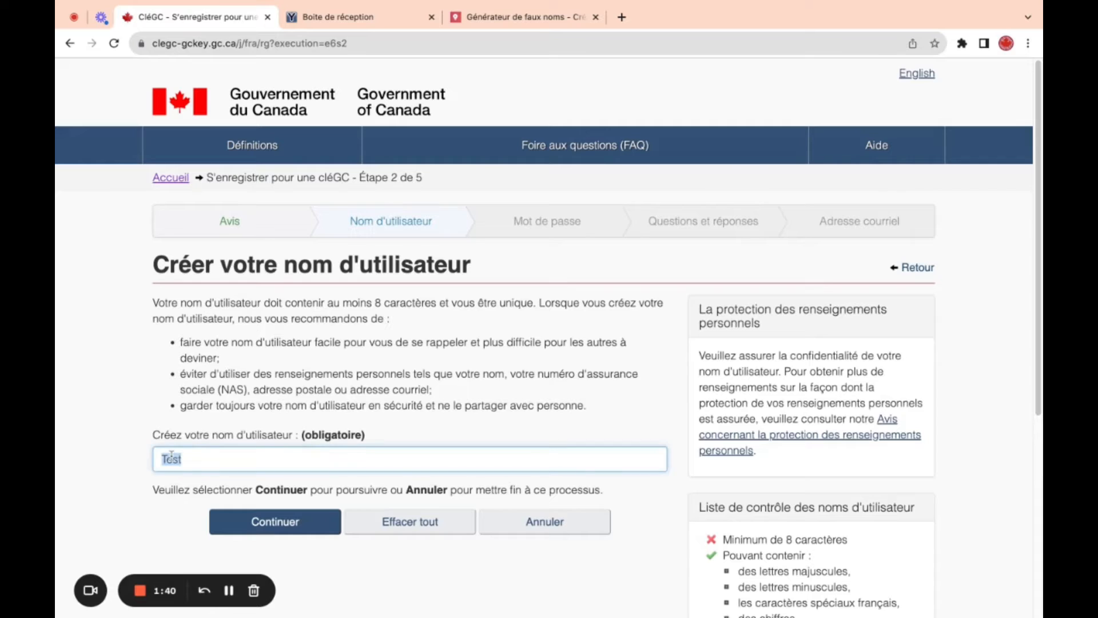
# - Submit the username, then append '10' after the 8-character minimum error
pyautogui.click(248, 520)
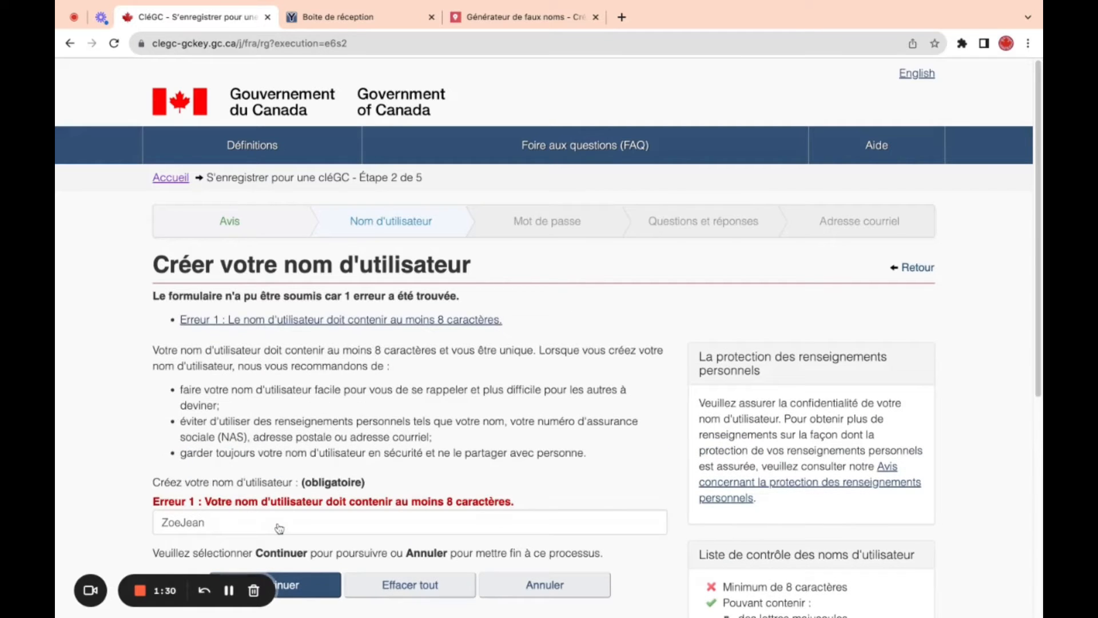
pyautogui.click(248, 522)
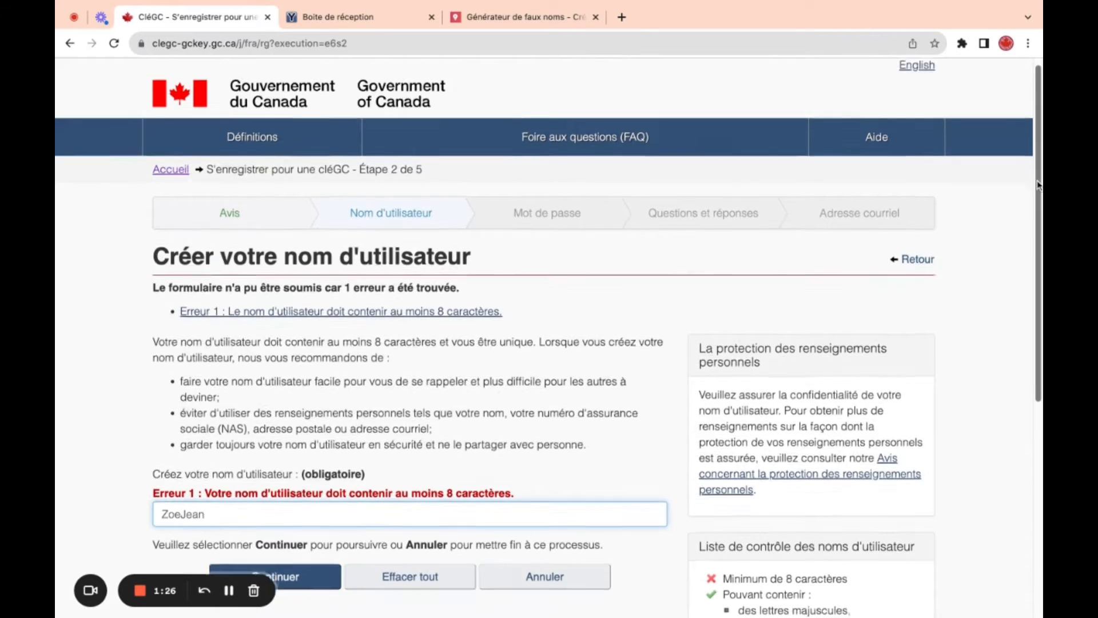
pyautogui.scroll(-3, 356, 358)
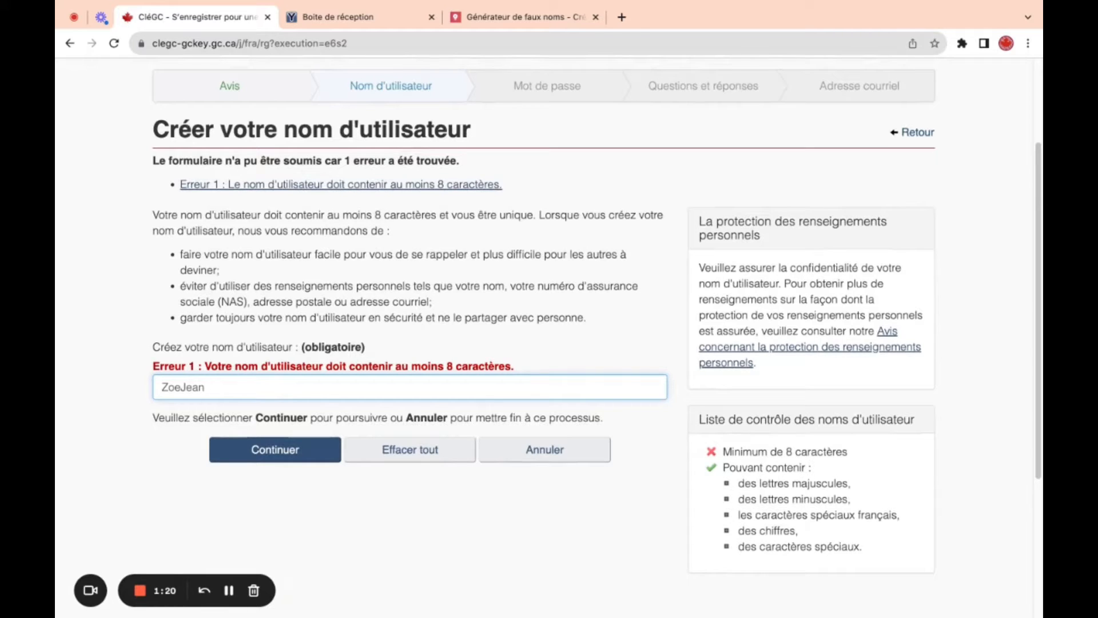
pyautogui.write('10')
# - Enter a new password and its confirmation and submit, which returns three errors
pyautogui.click(300, 460)
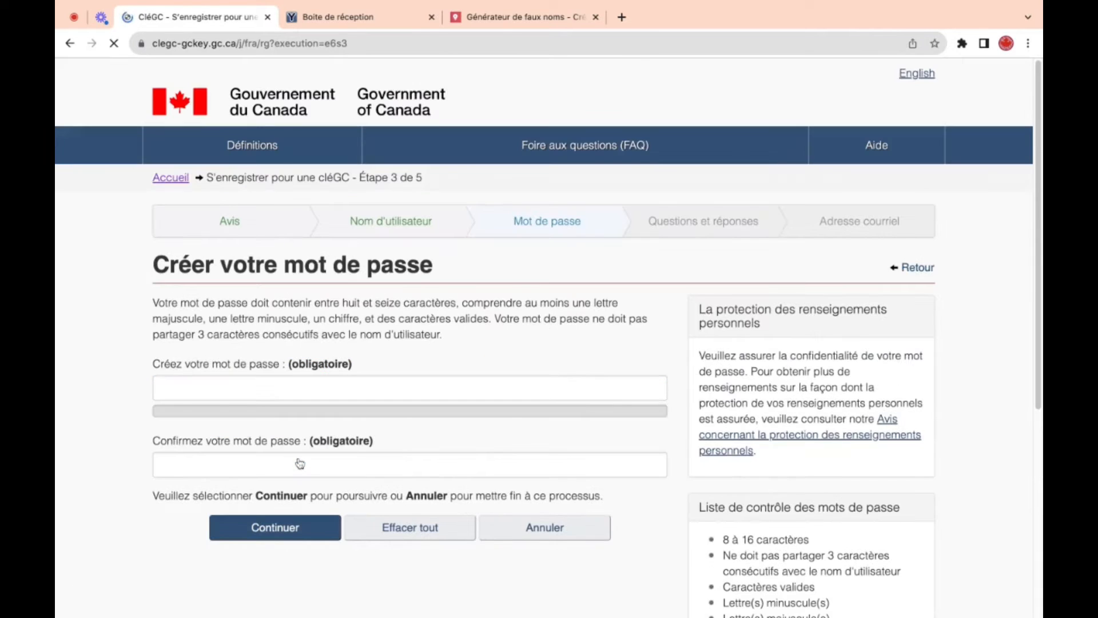
pyautogui.click(280, 393)
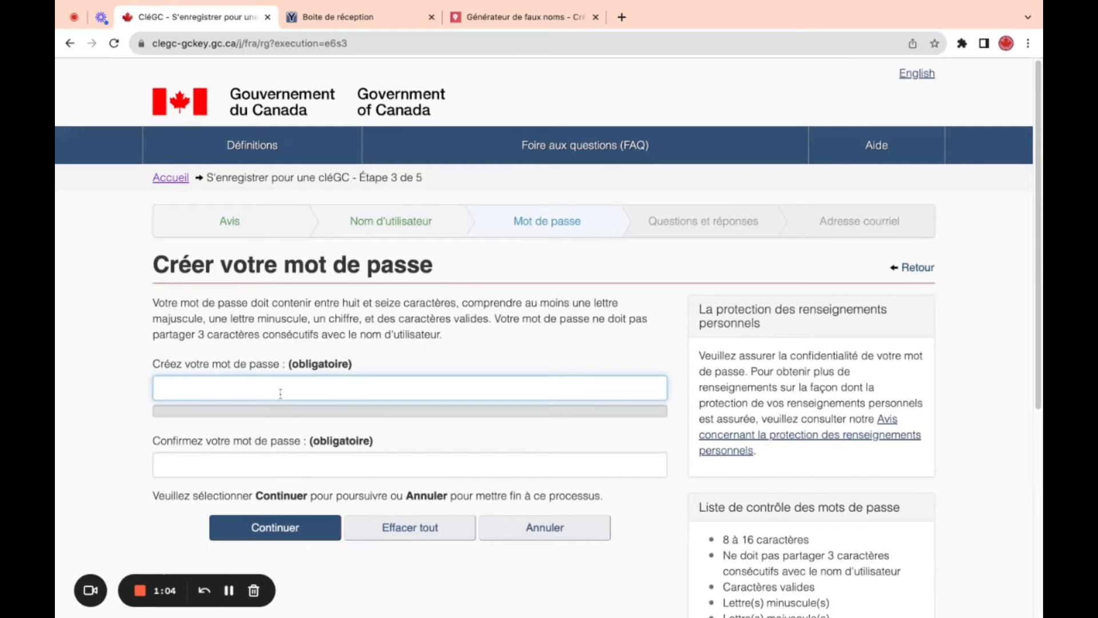
pyautogui.write('•••••••')
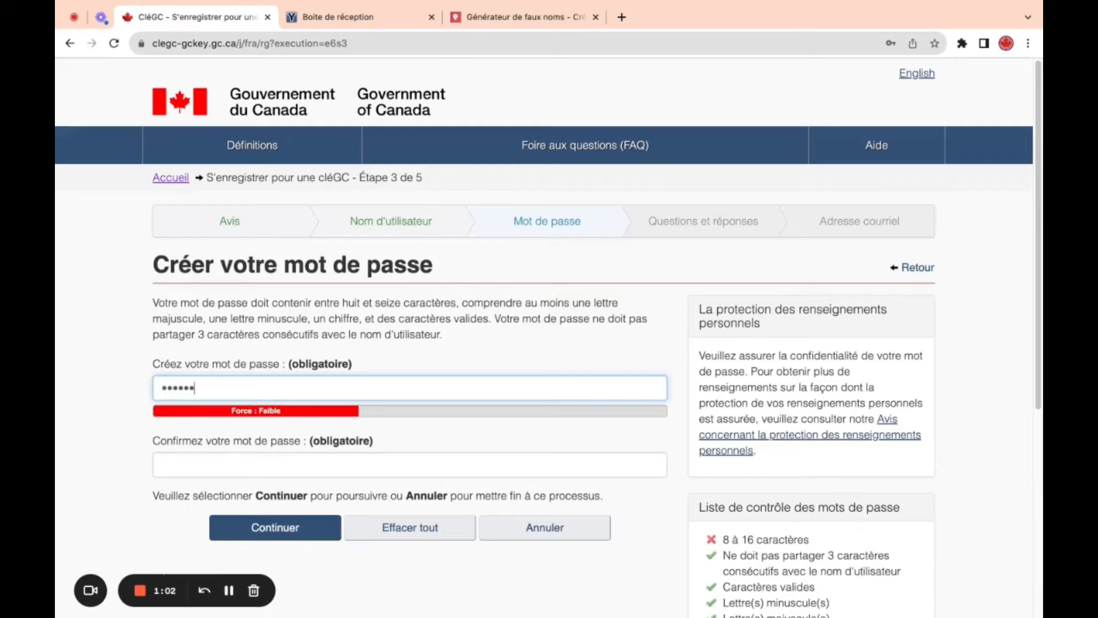
pyautogui.press('BackSpace')
pyautogui.press('BackSpace')
pyautogui.press('BackSpace')
pyautogui.press('BackSpace')
pyautogui.press('BackSpace')
pyautogui.press('BackSpace')
pyautogui.press('BackSpace')
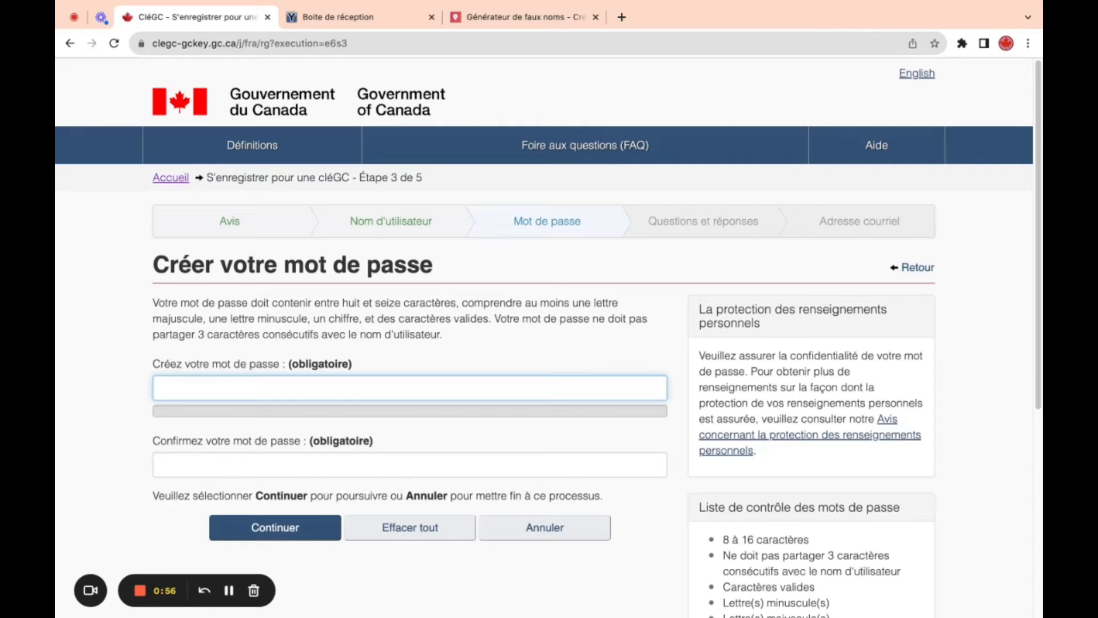
pyautogui.write('••••')
pyautogui.press('BackSpace')
pyautogui.press('BackSpace')
pyautogui.press('BackSpace')
pyautogui.press('BackSpace')
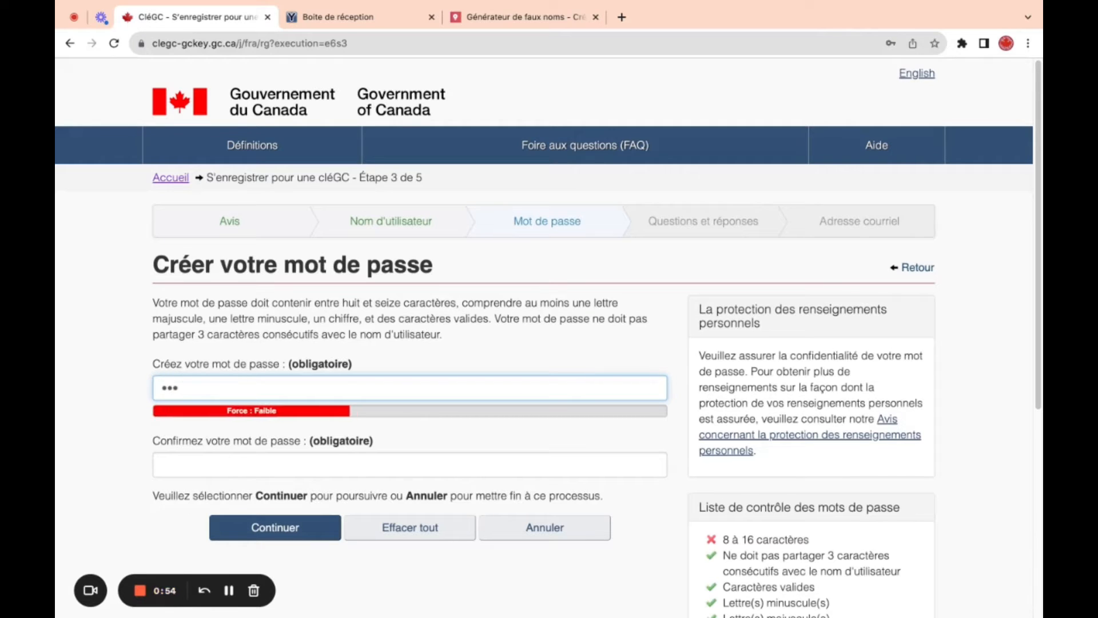
pyautogui.write('•••••')
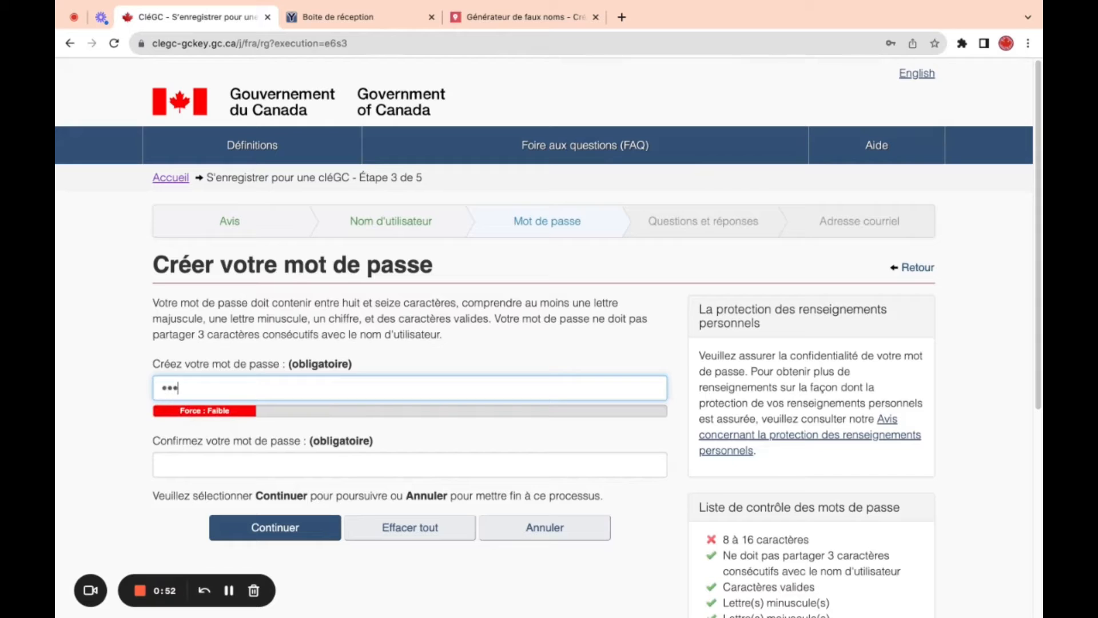
pyautogui.write('•••••••')
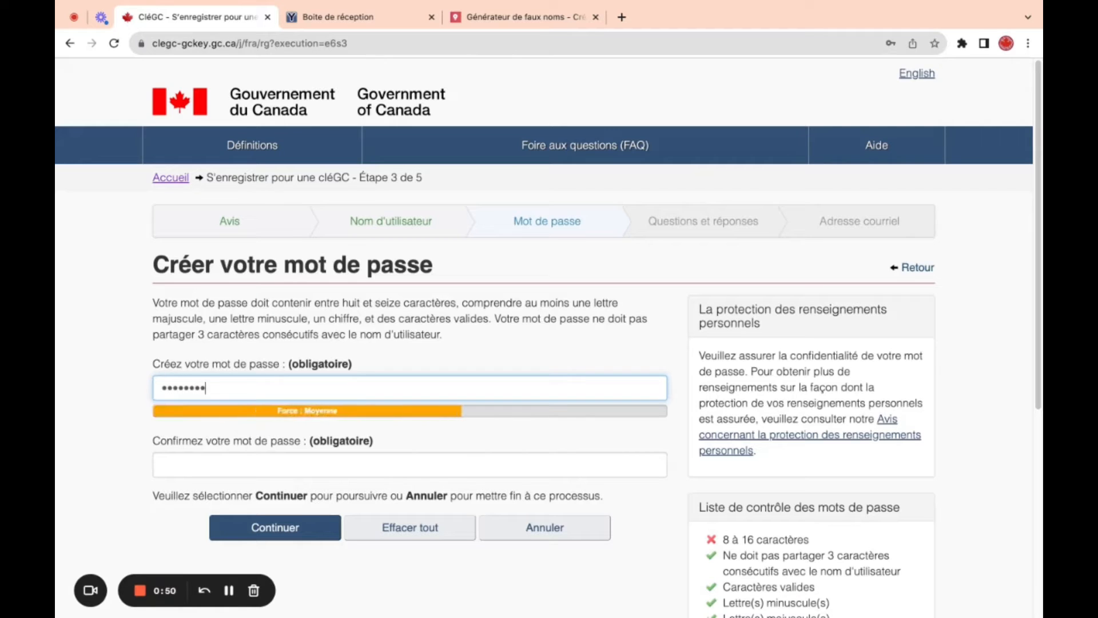
pyautogui.write('••••')
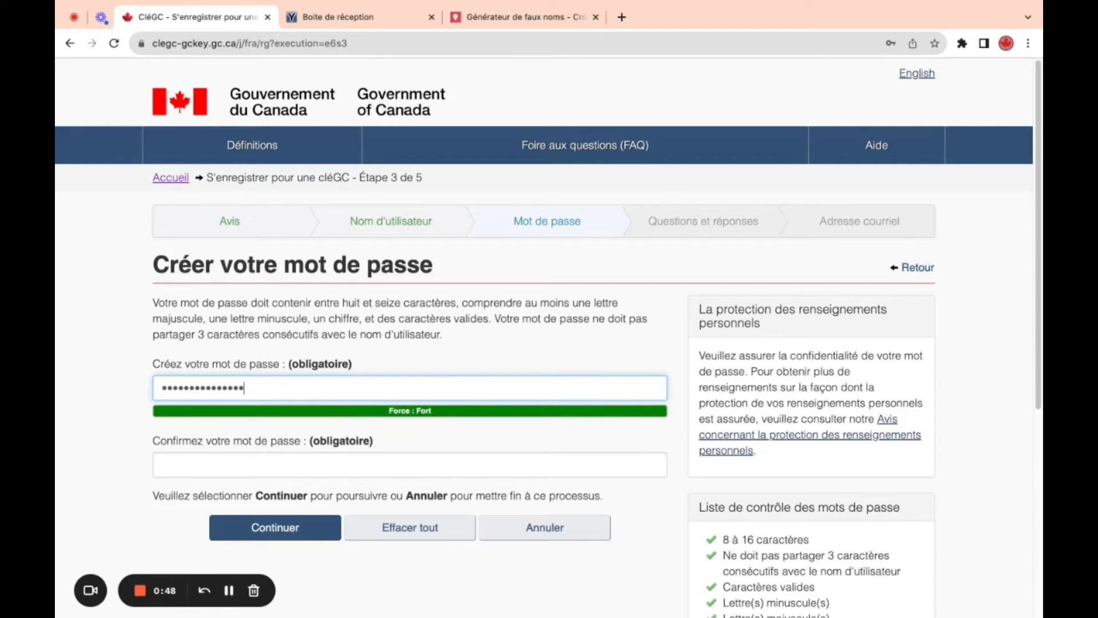
pyautogui.write('•')
pyautogui.click(255, 462)
pyautogui.write('•••••••')
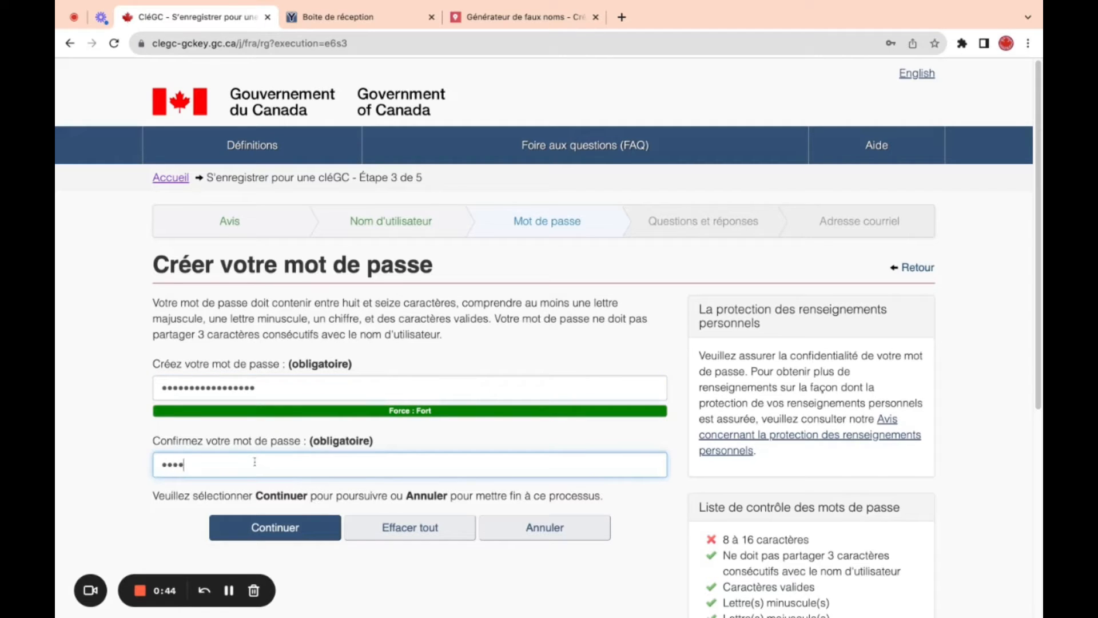
pyautogui.write('•••••••••••')
pyautogui.click(286, 528)
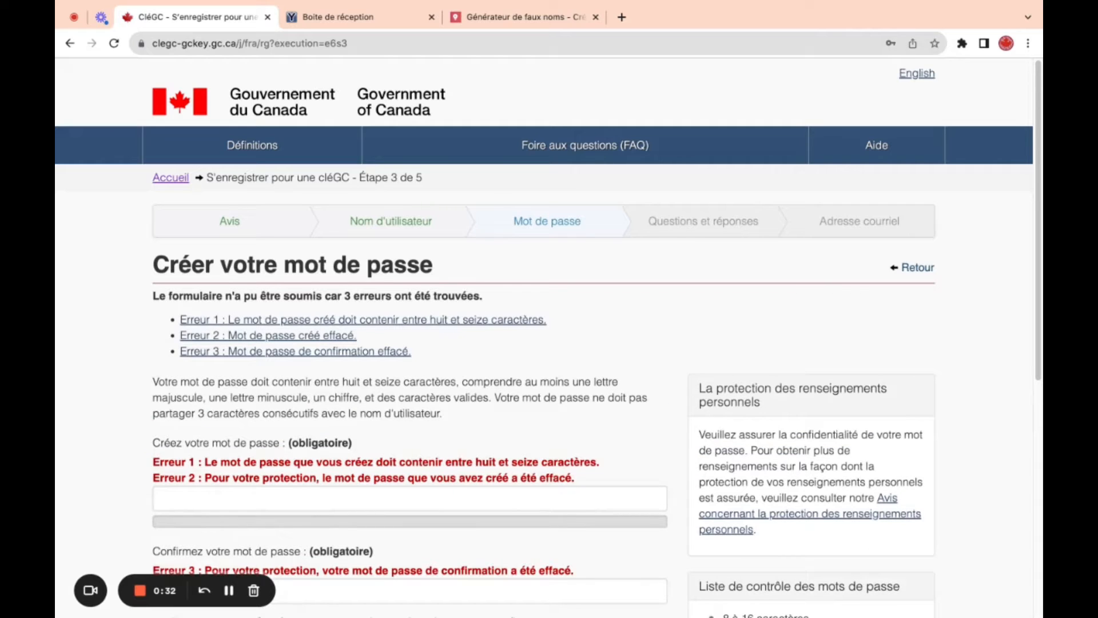
# - Re-enter a longer password rated 'Fort' and begin typing its confirmation
pyautogui.click(292, 503)
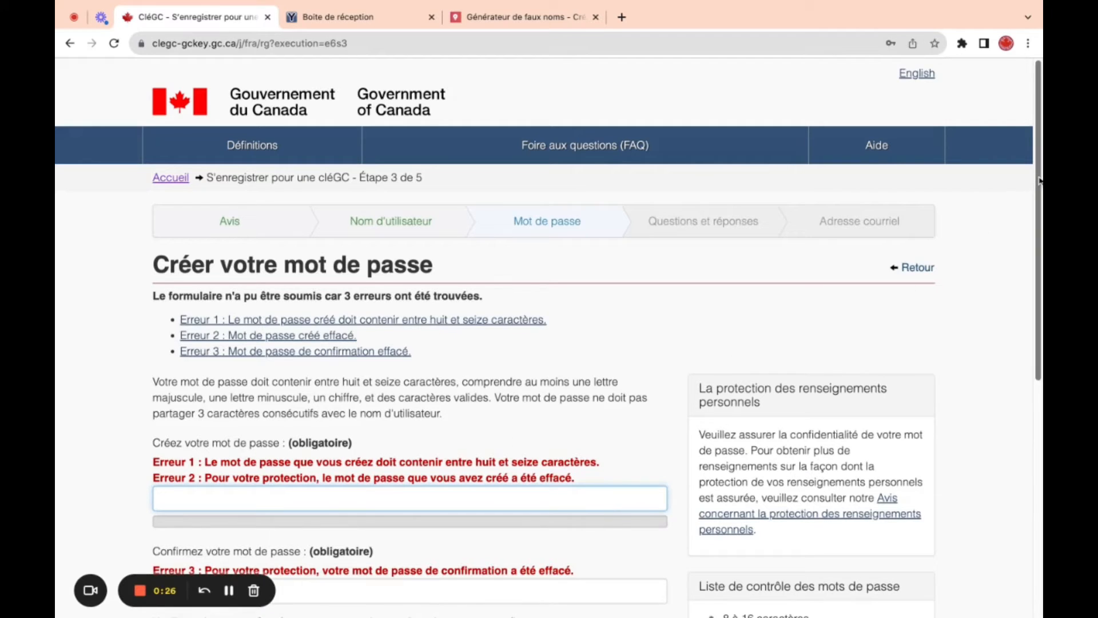
pyautogui.scroll(-3, 1040, 181)
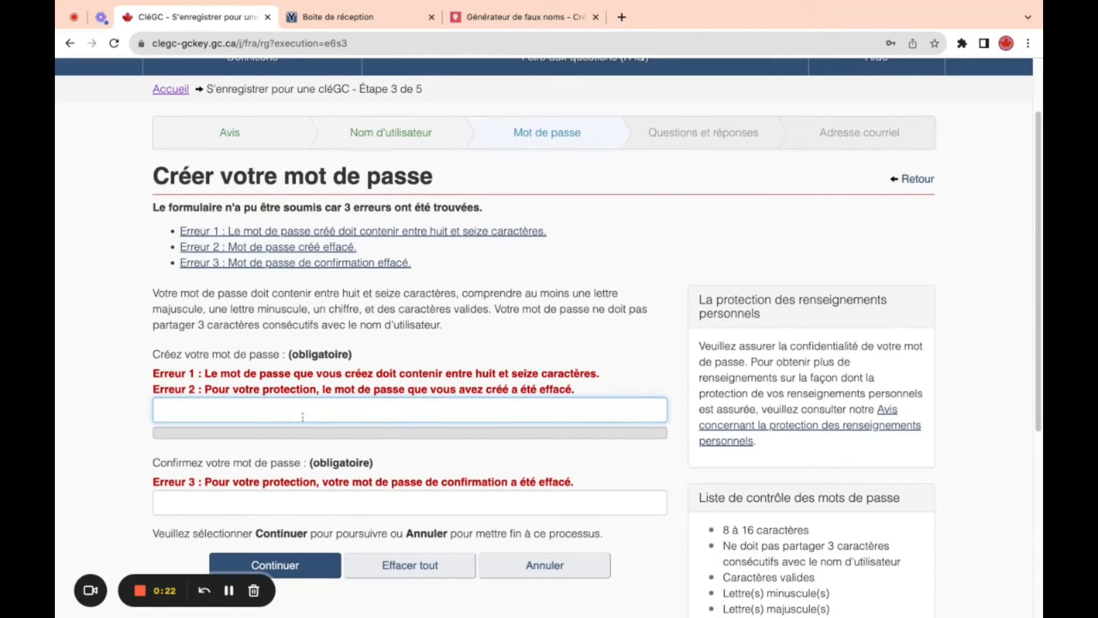
pyautogui.write('•••••••••••')
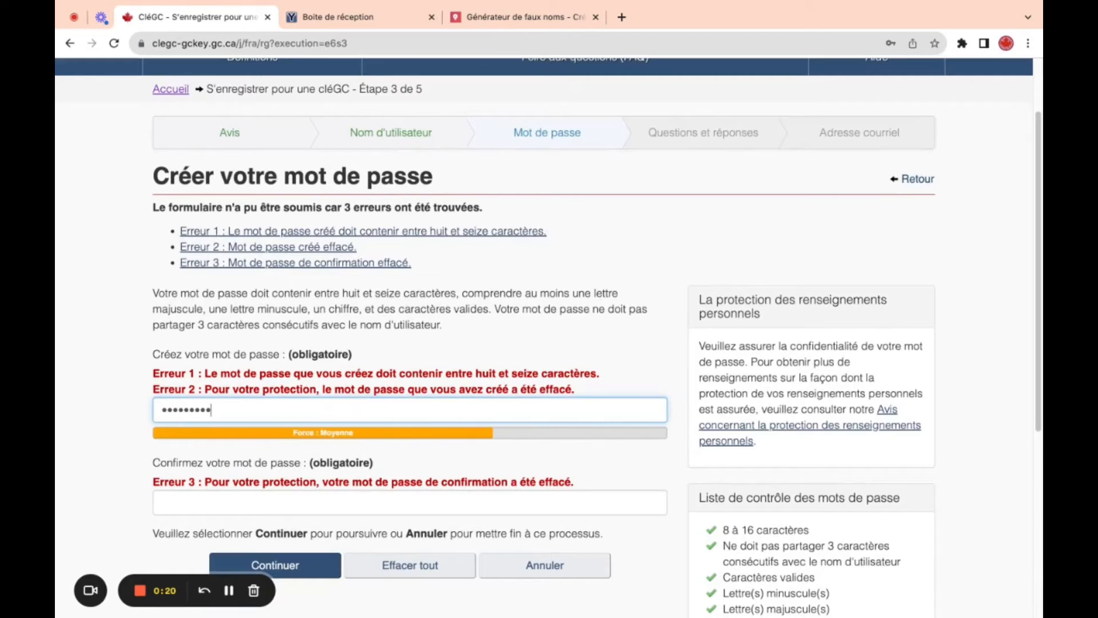
pyautogui.write('•••')
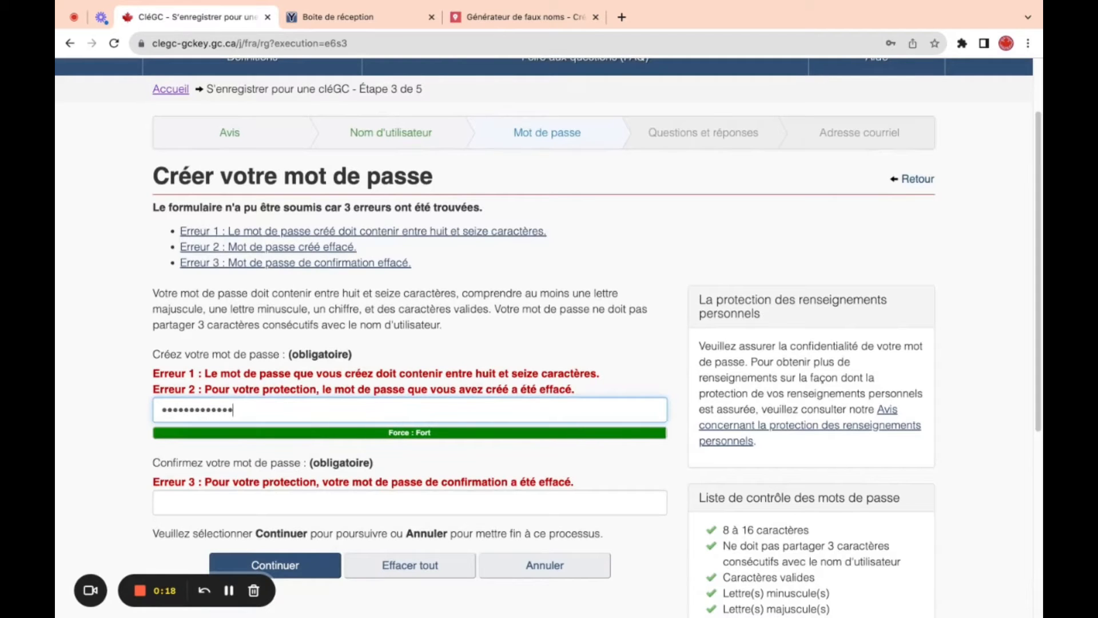
pyautogui.write('•')
pyautogui.click(240, 508)
pyautogui.write('•••••••••')
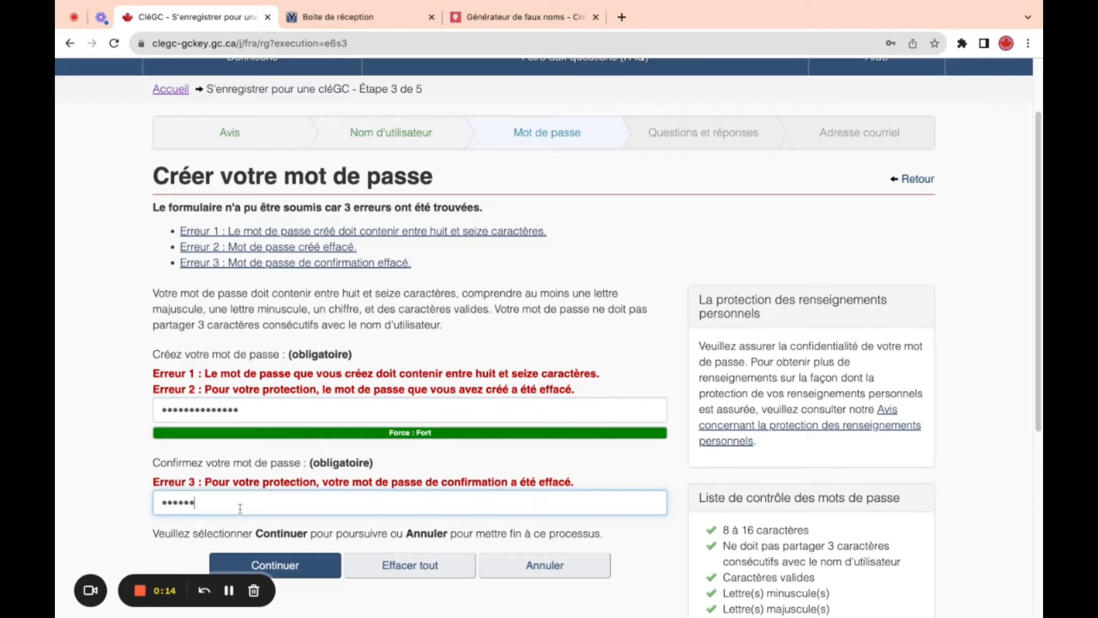
pyautogui.write('••••••')
# - Submit the password, choose the first-pet recovery question and enter the pet's name as its answer
pyautogui.click(314, 571)
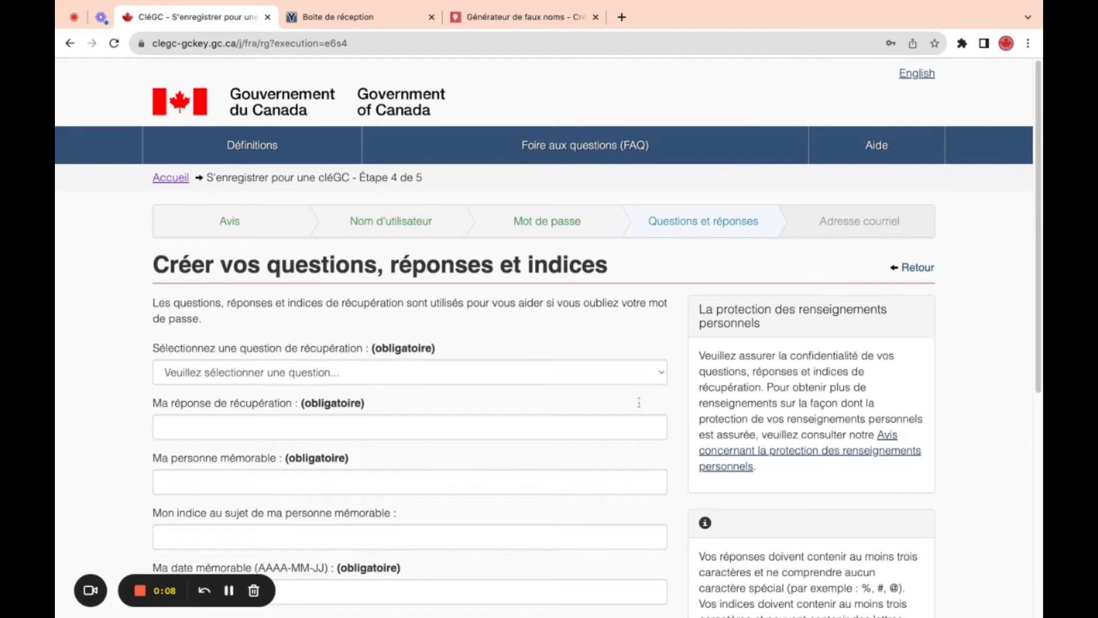
pyautogui.moveTo(1040, 208); pyautogui.dragTo(1034, 273)
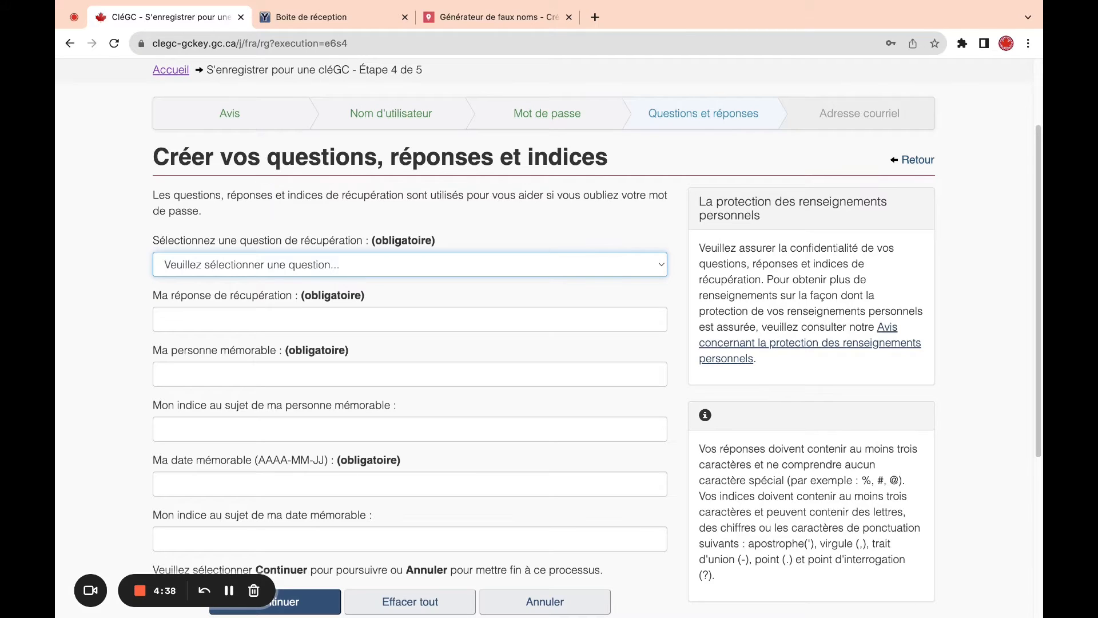
pyautogui.click(304, 265)
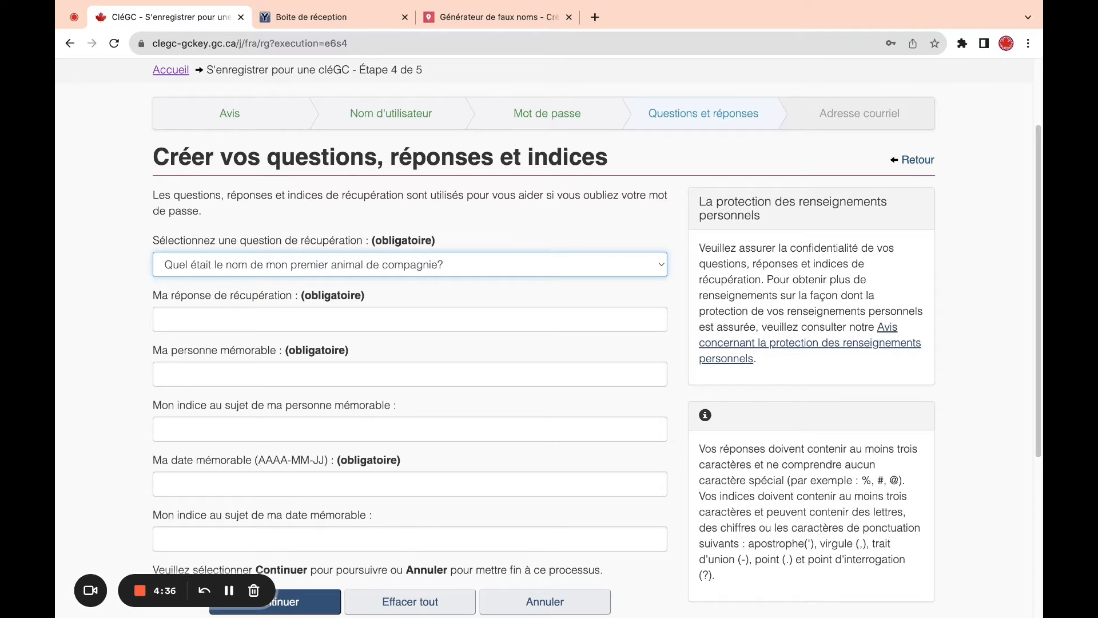
pyautogui.click(213, 321)
pyautogui.write('Mika')
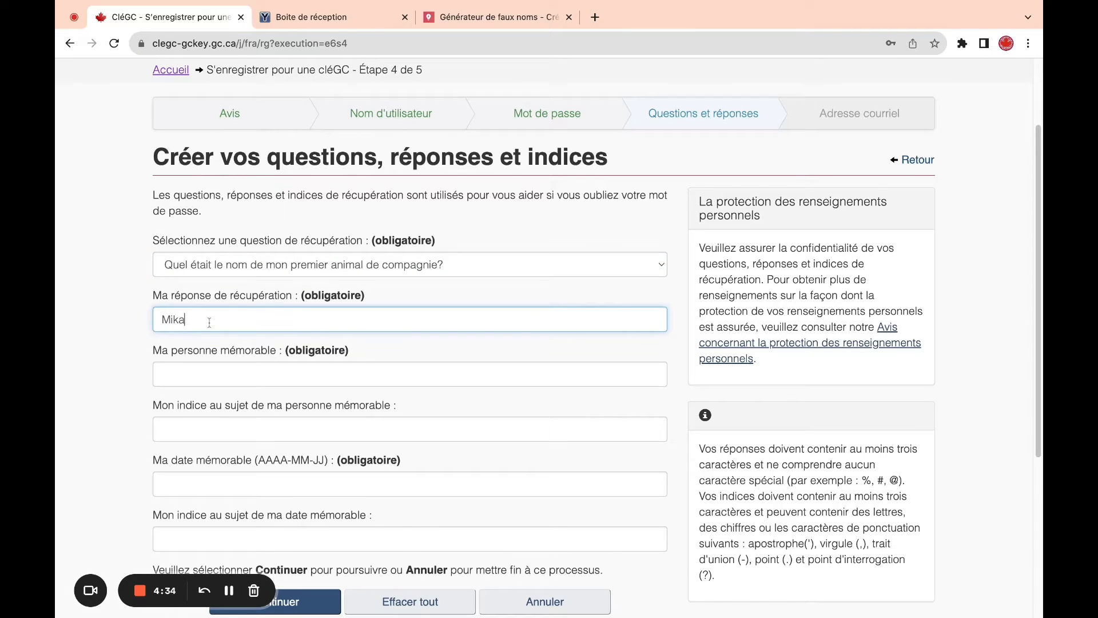
# - Fill in the memorable person's name and a hint for it
pyautogui.click(193, 375)
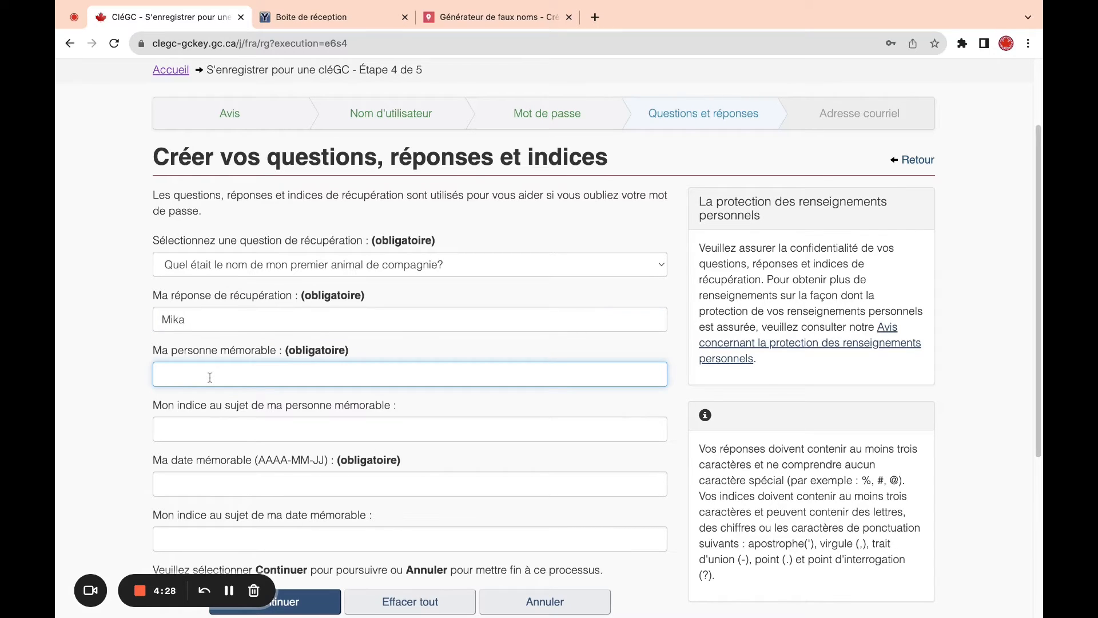
pyautogui.click(227, 439)
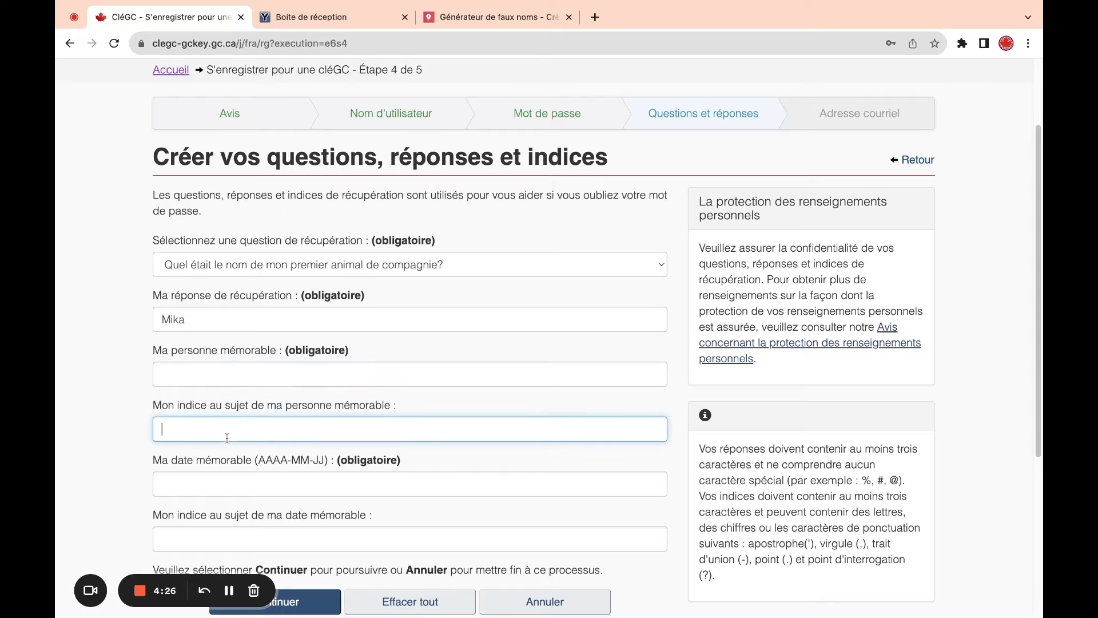
pyautogui.click(248, 373)
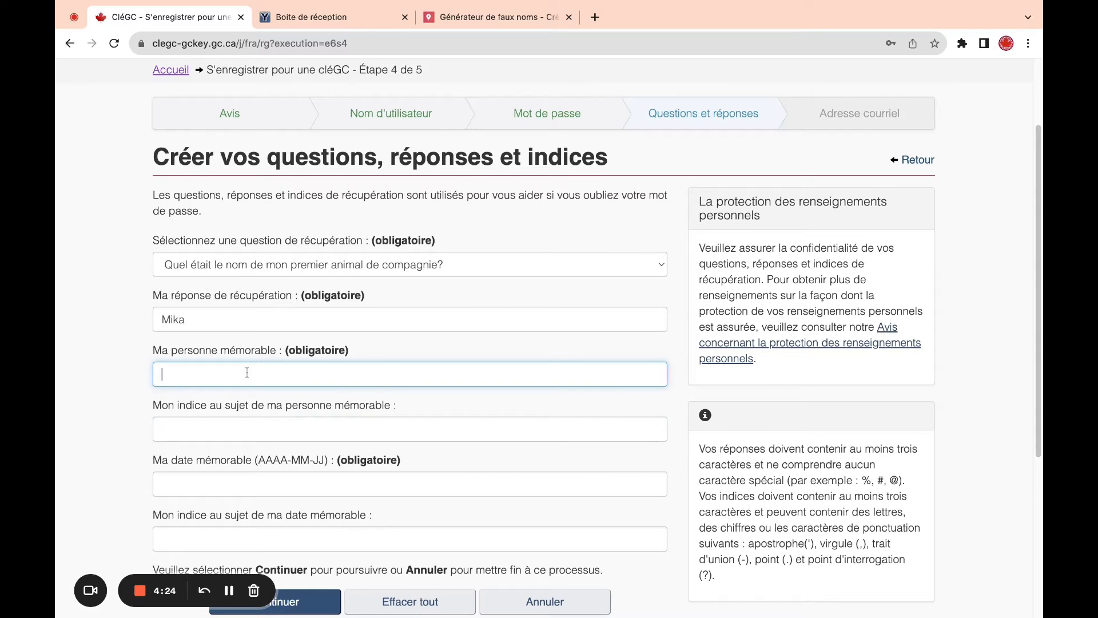
pyautogui.click(489, 427)
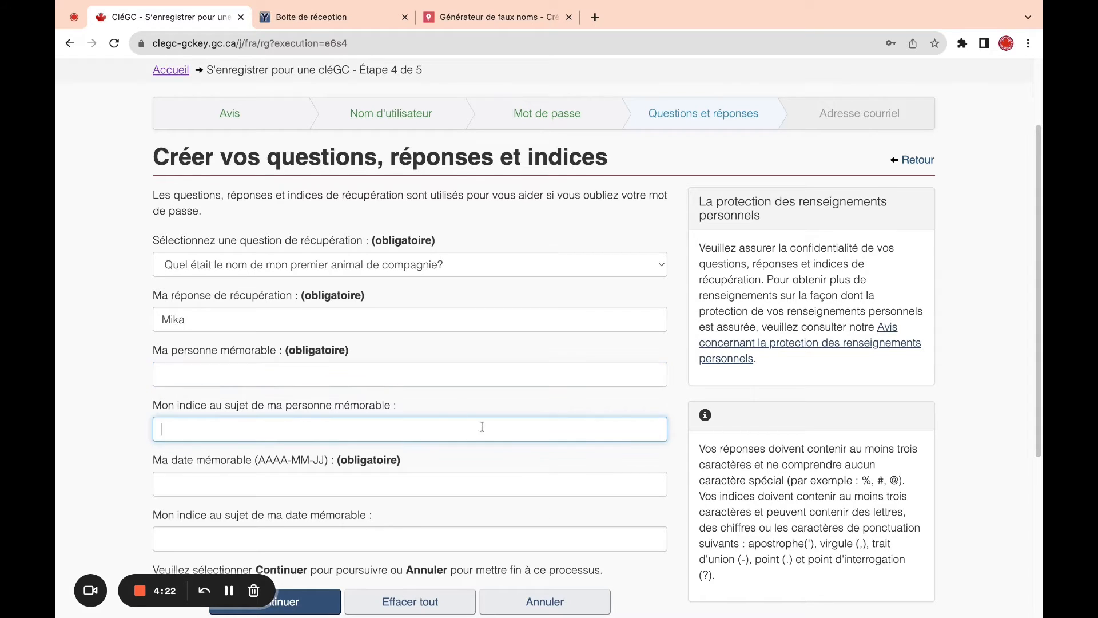
pyautogui.click(351, 373)
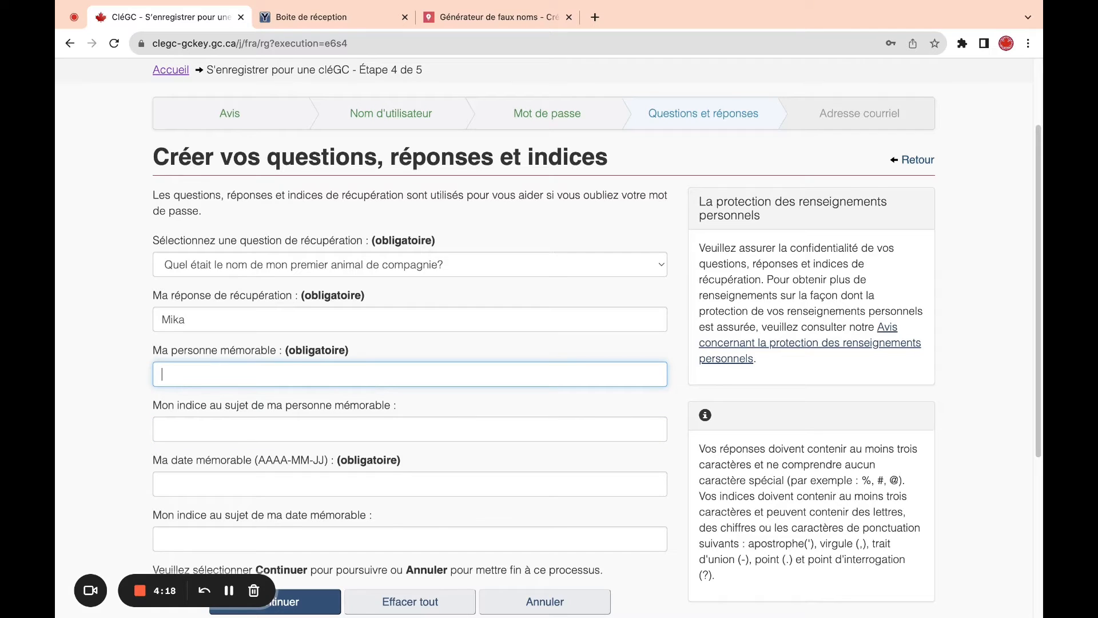
pyautogui.write('Anne')
pyautogui.click(332, 403)
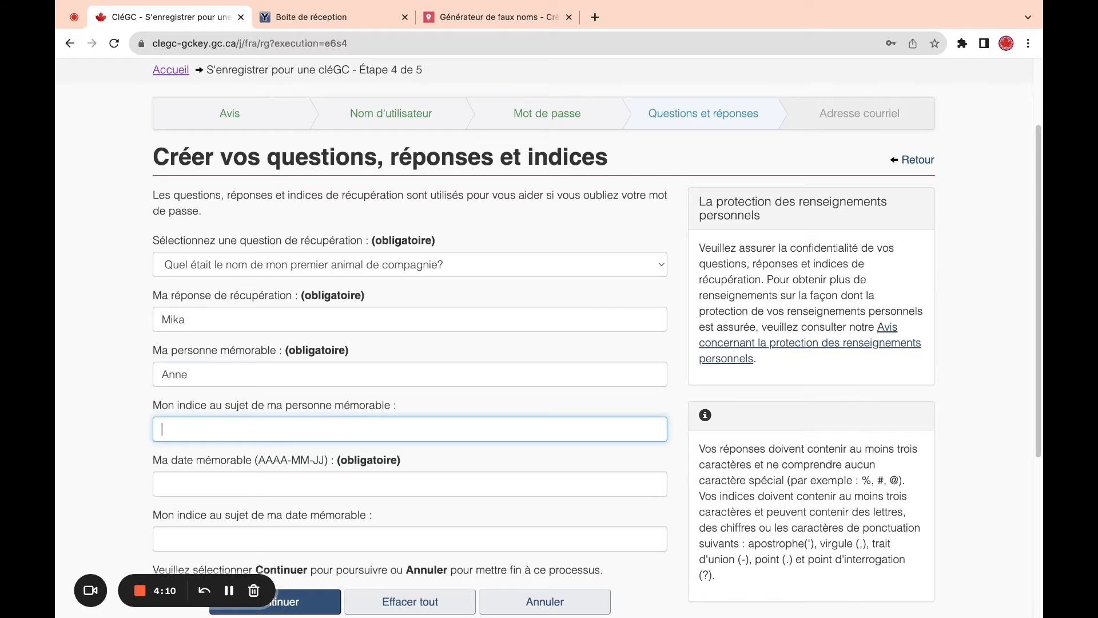
pyautogui.write('Femme')
# - Enter the memorable date in AAAA-MM-JJ format with its hint, recheck the answers and submit
pyautogui.click(334, 484)
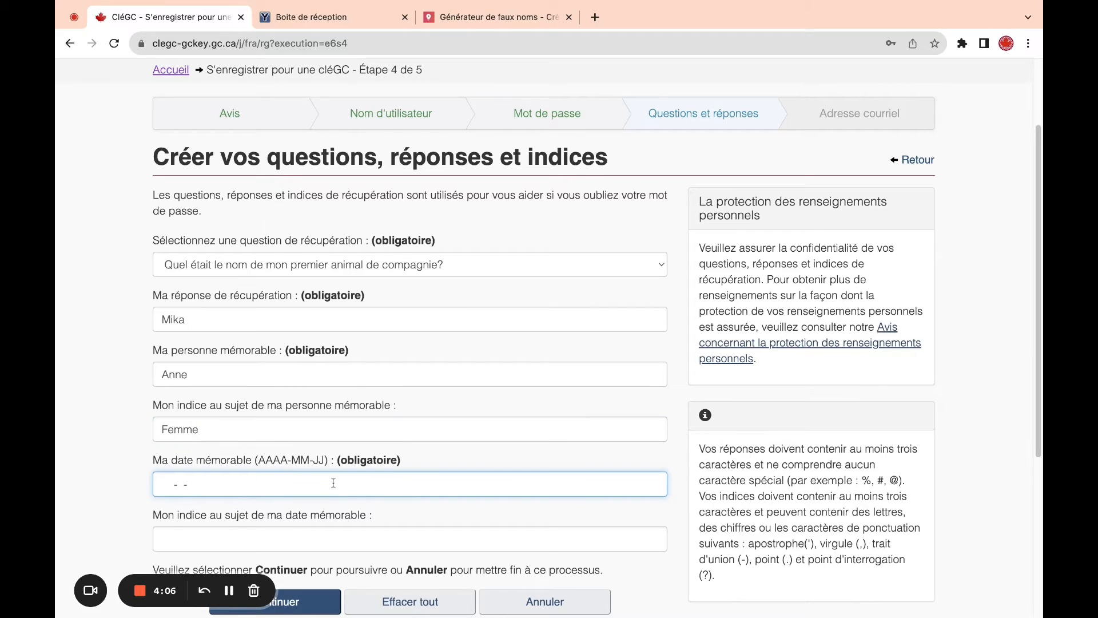
pyautogui.write('2023-09-07')
pyautogui.click(362, 536)
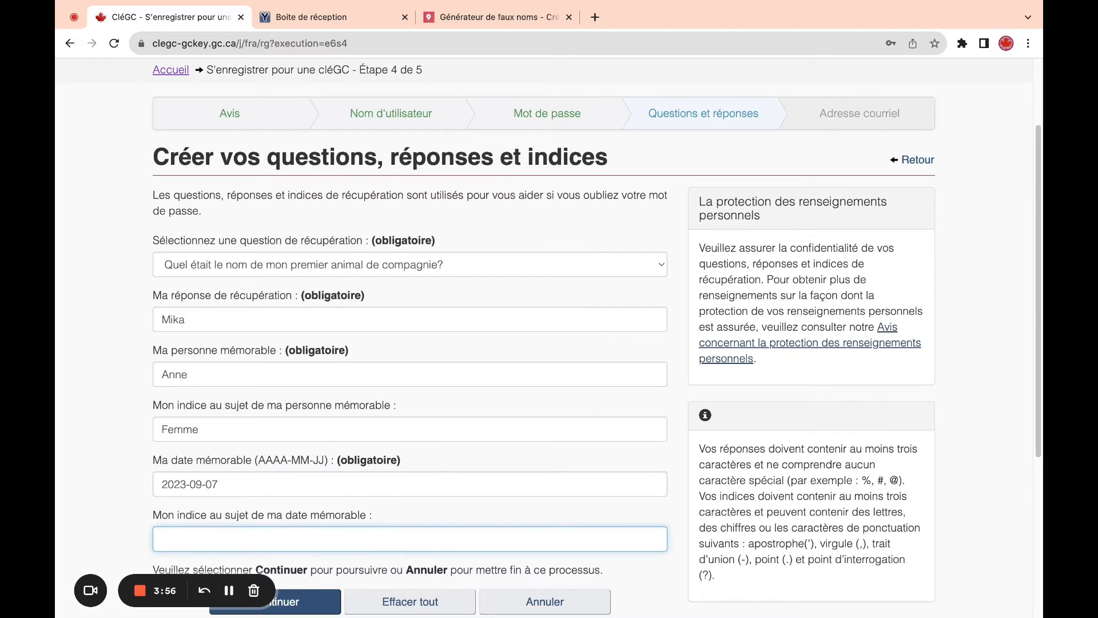
pyautogui.write('Demon')
pyautogui.press('BackSpace')
pyautogui.scroll(-1, 1040, 297)
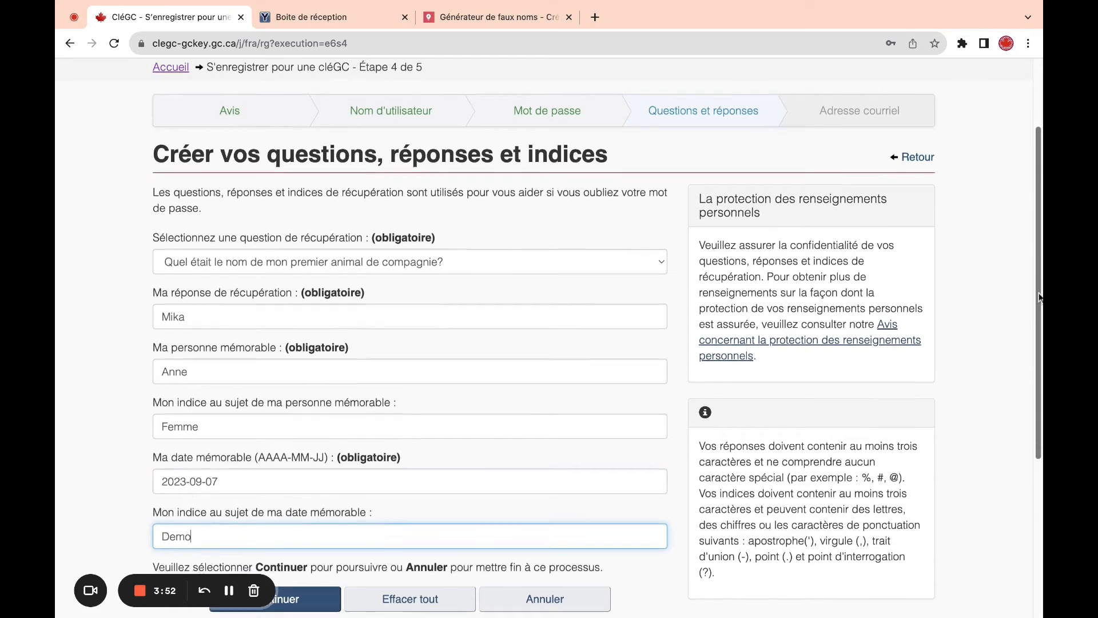
pyautogui.scroll(-4, 1040, 297)
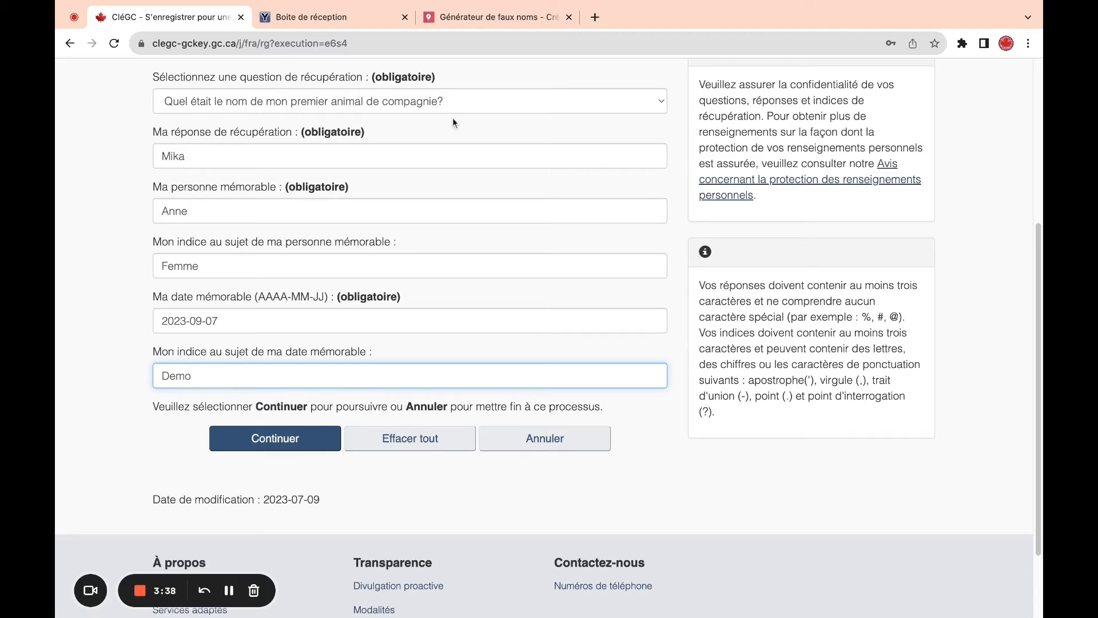
pyautogui.doubleClick(170, 158)
pyautogui.click(194, 164)
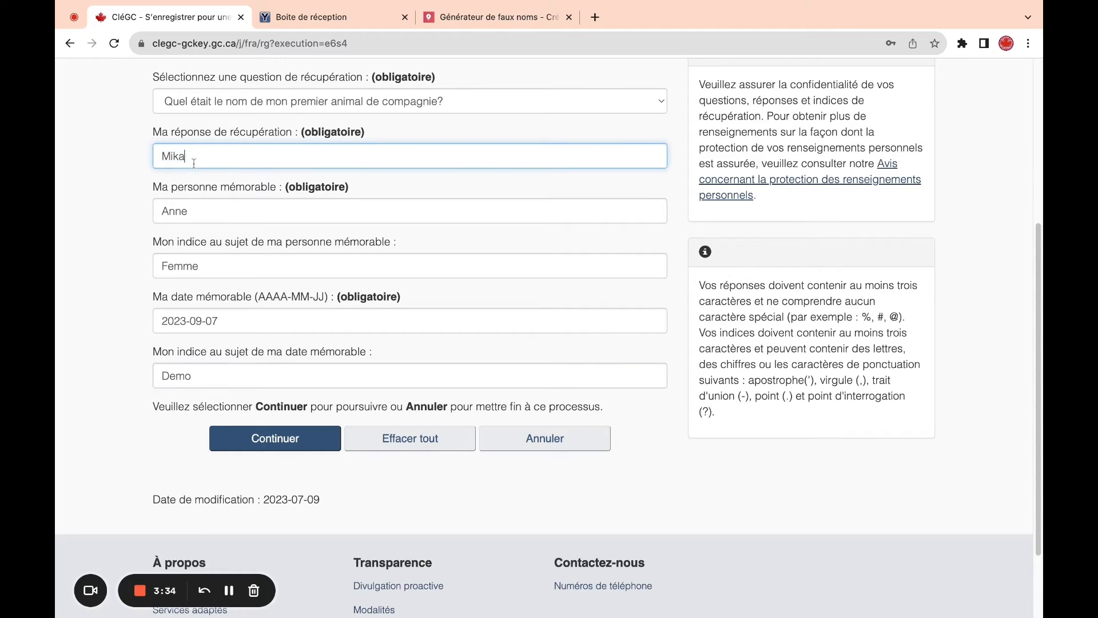
pyautogui.click(300, 445)
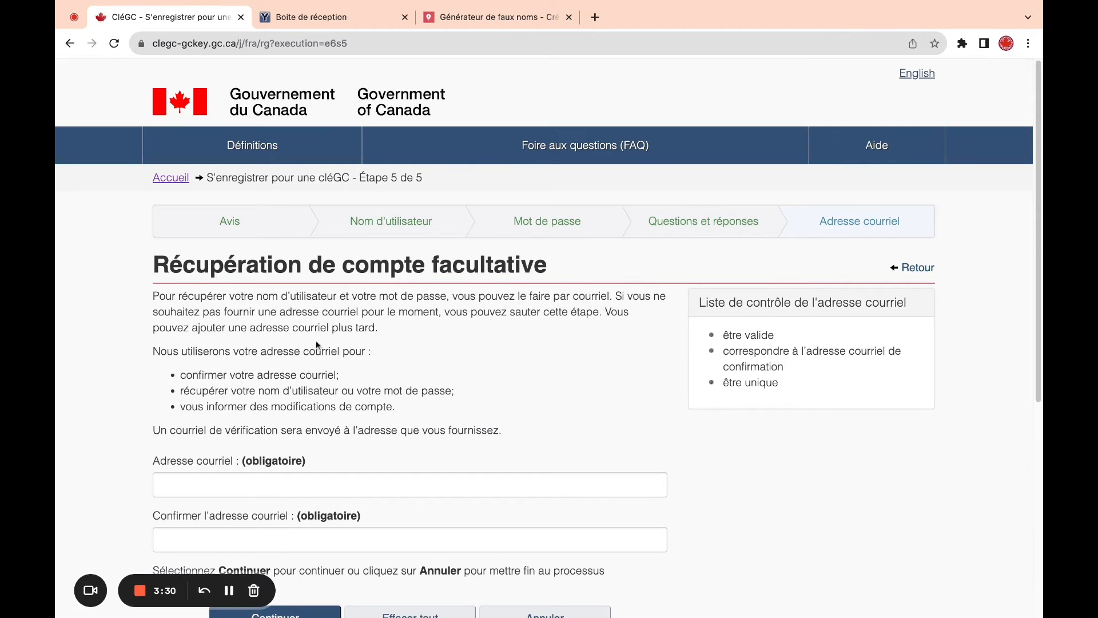
# - Copy the YOPmail inbox address into both the e-mail and confirmation fields
pyautogui.click(319, 15)
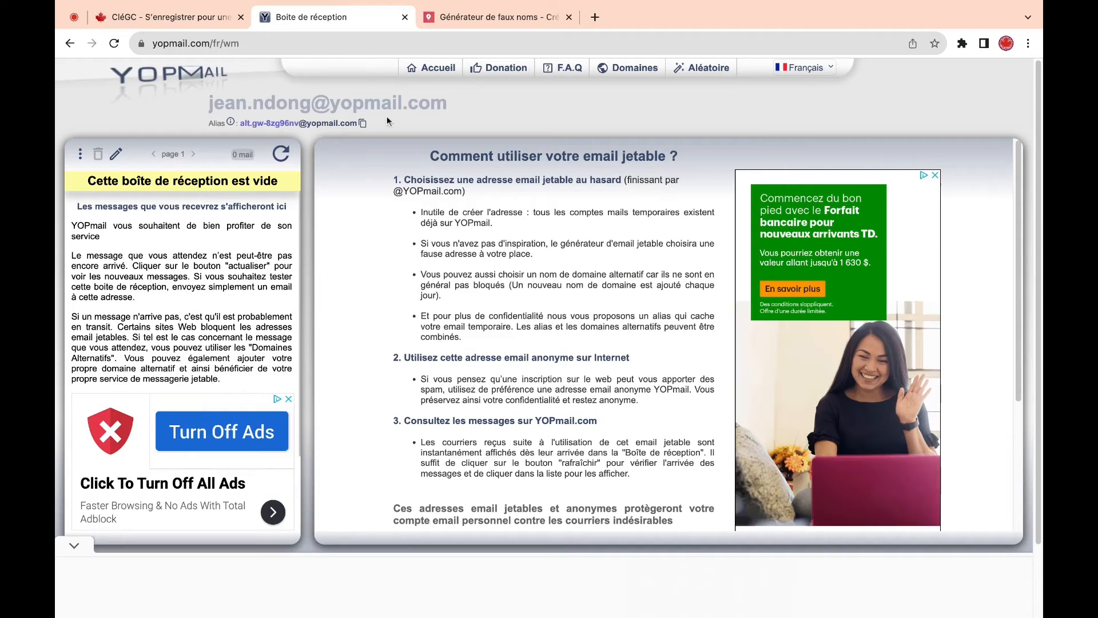
pyautogui.moveTo(467, 110); pyautogui.dragTo(208, 104)
pyautogui.press('super+c')
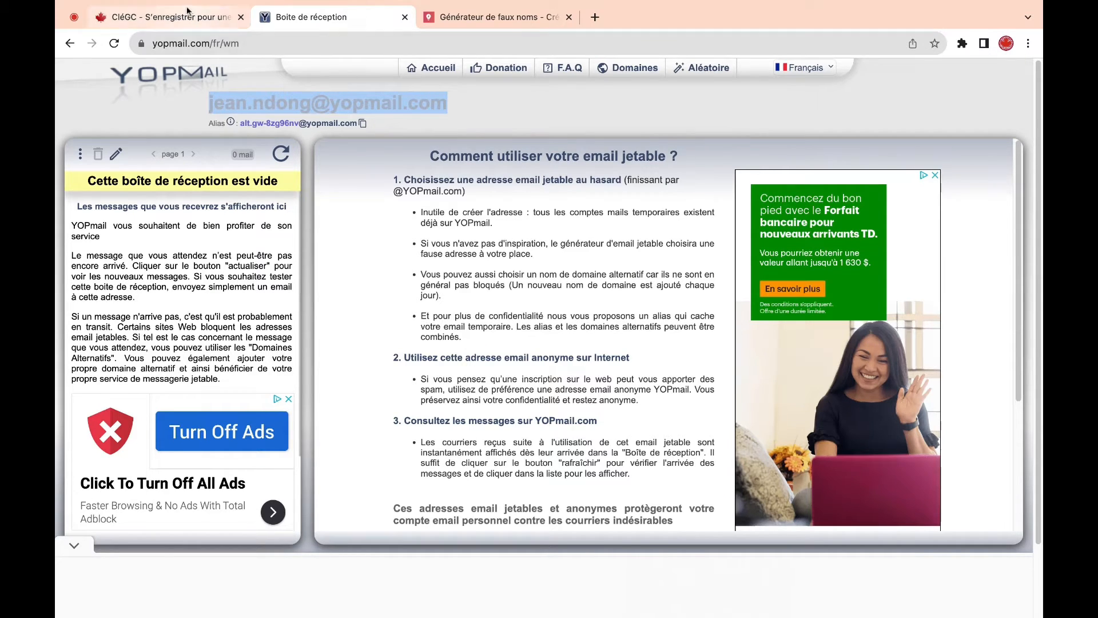
pyautogui.click(166, 16)
pyautogui.click(326, 480)
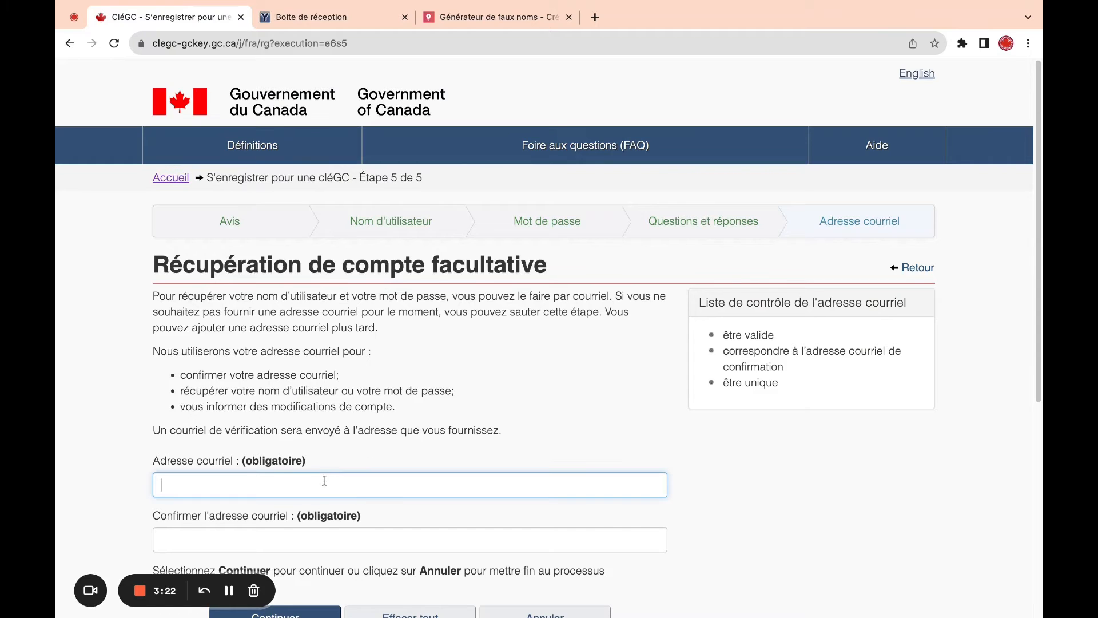
pyautogui.press('super+v')
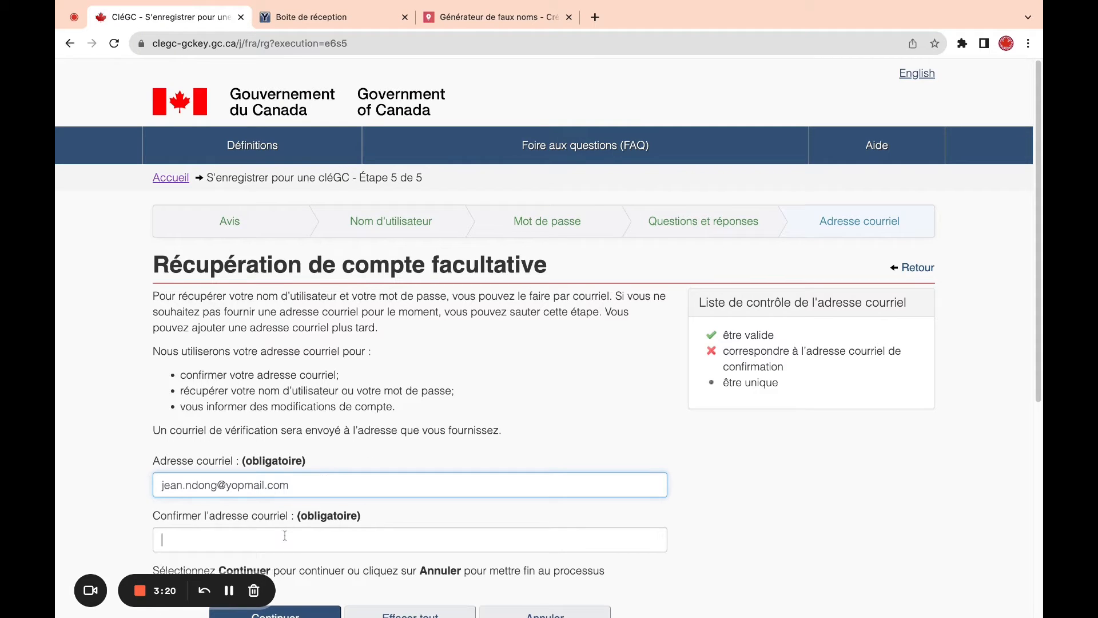
pyautogui.click(285, 535)
pyautogui.press('super+v')
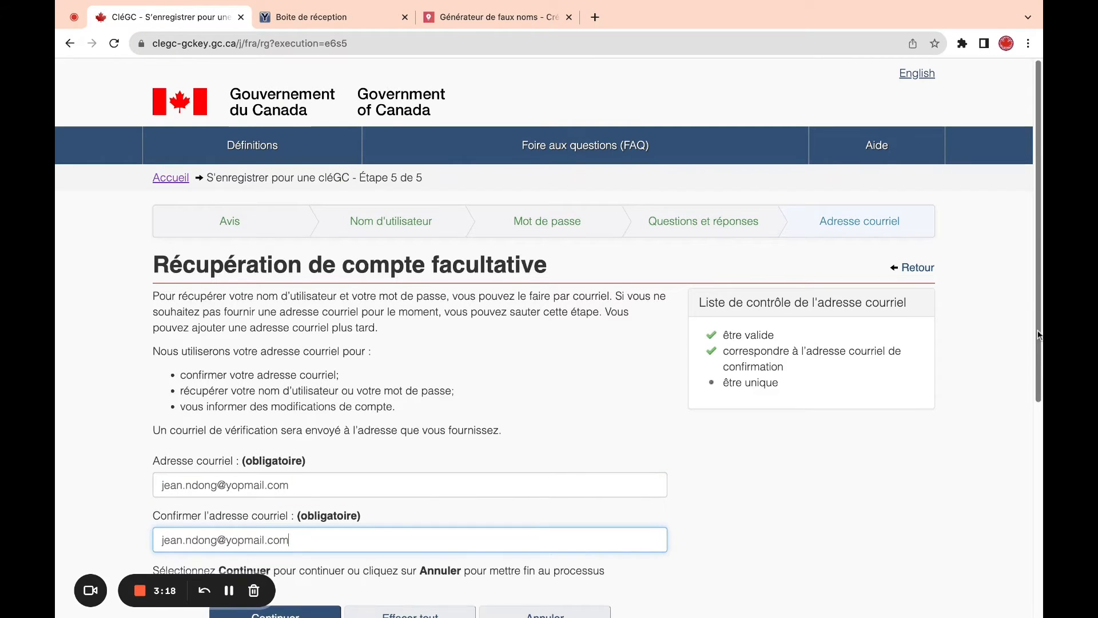
# - Check the inbox tab, then submit the recovery e-mail to finish registration
pyautogui.scroll(-3, 1040, 335)
pyautogui.scroll(-1, 1040, 336)
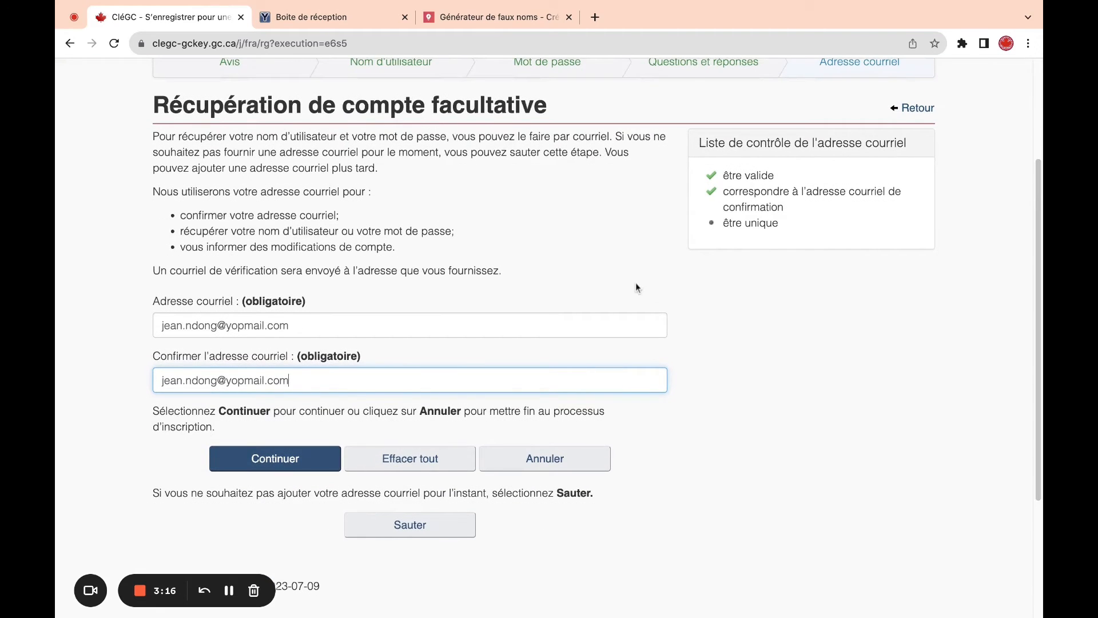
pyautogui.click(343, 18)
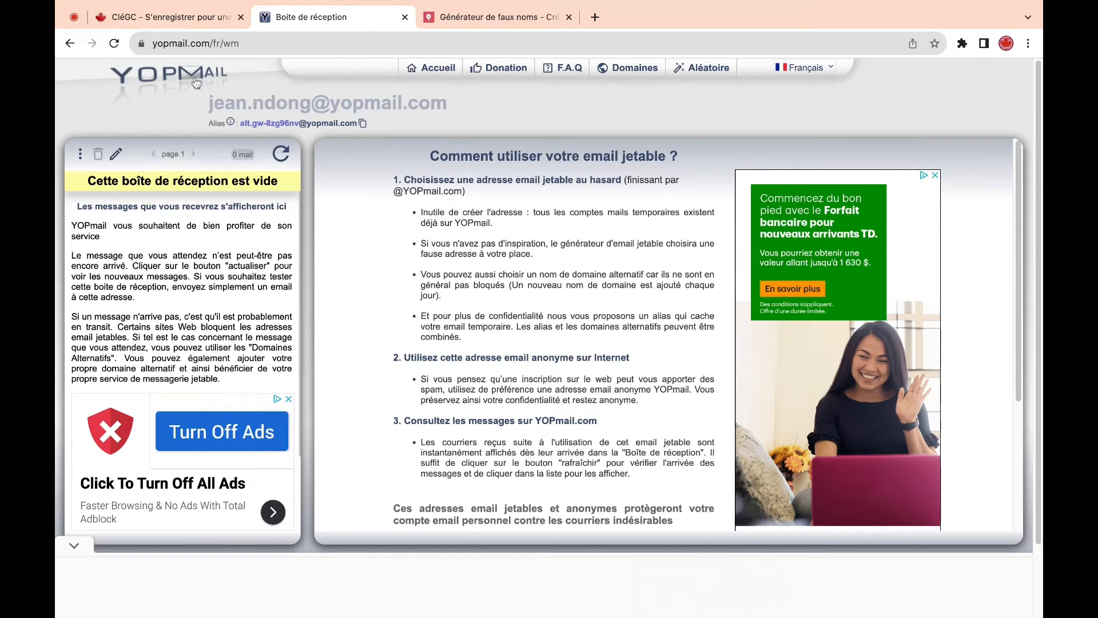
pyautogui.click(194, 20)
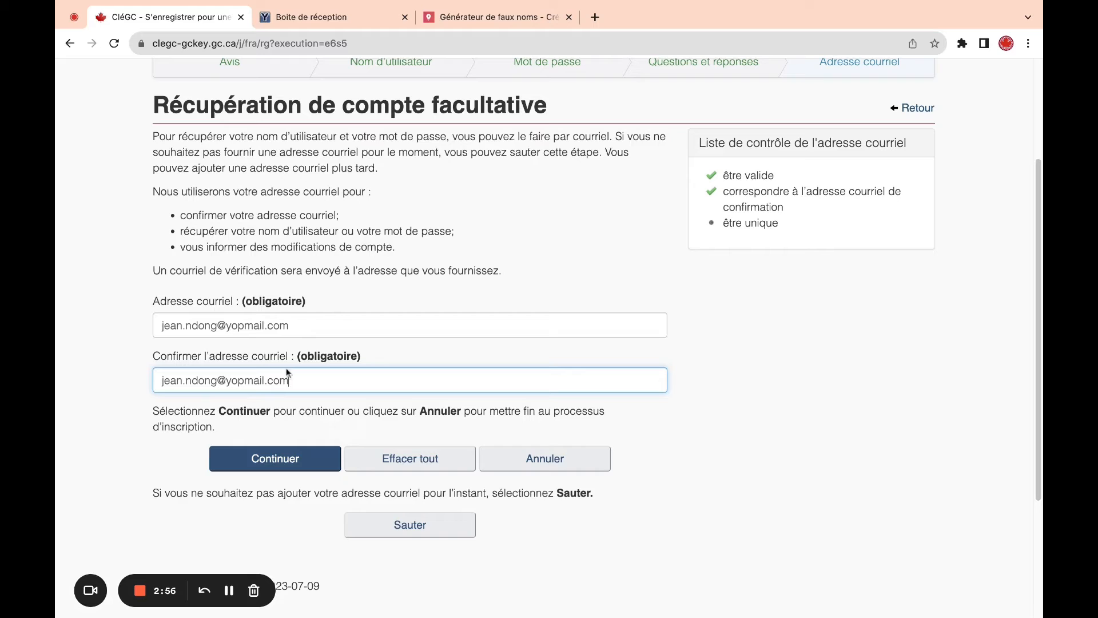
pyautogui.click(280, 458)
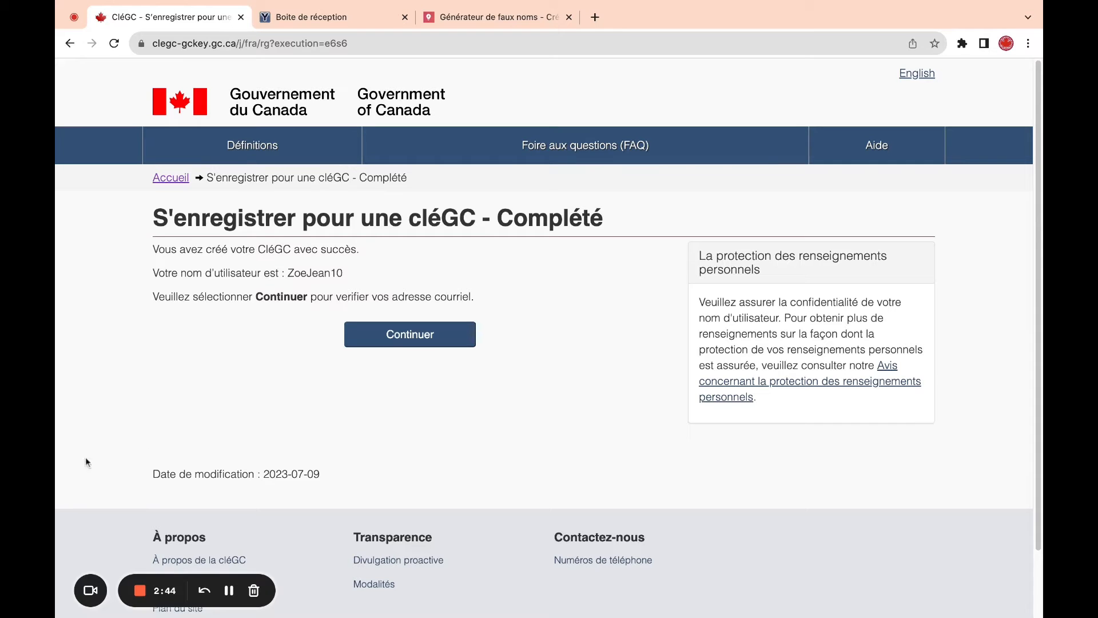
# - Copy the confirmation code from the CléGC e-mail in YOPmail into Code de confirmation and submit it
pyautogui.click(368, 341)
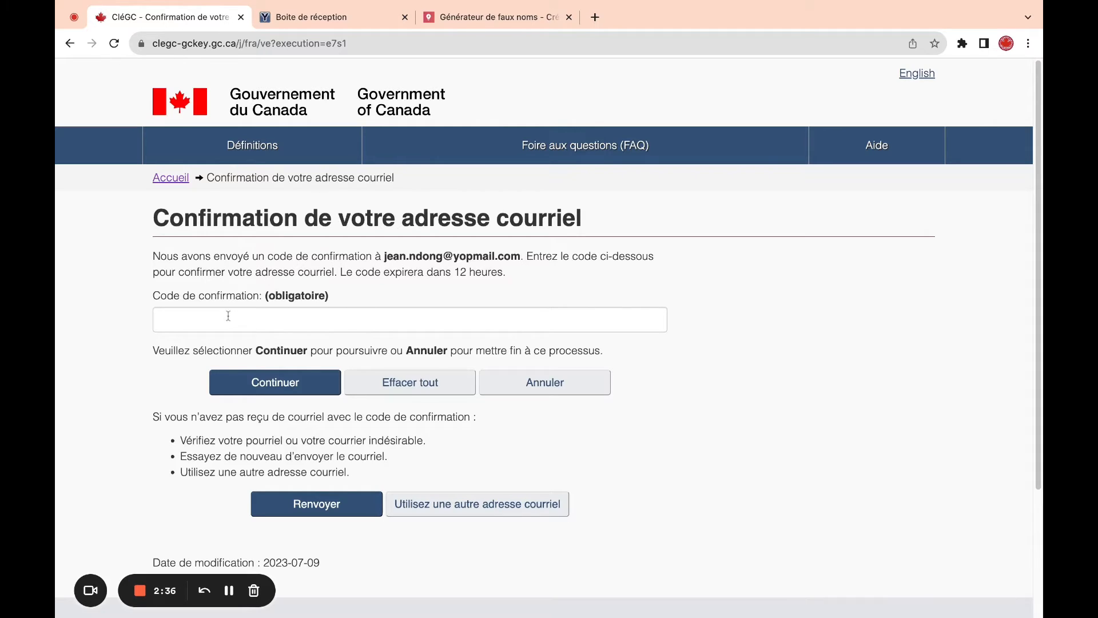
pyautogui.click(316, 24)
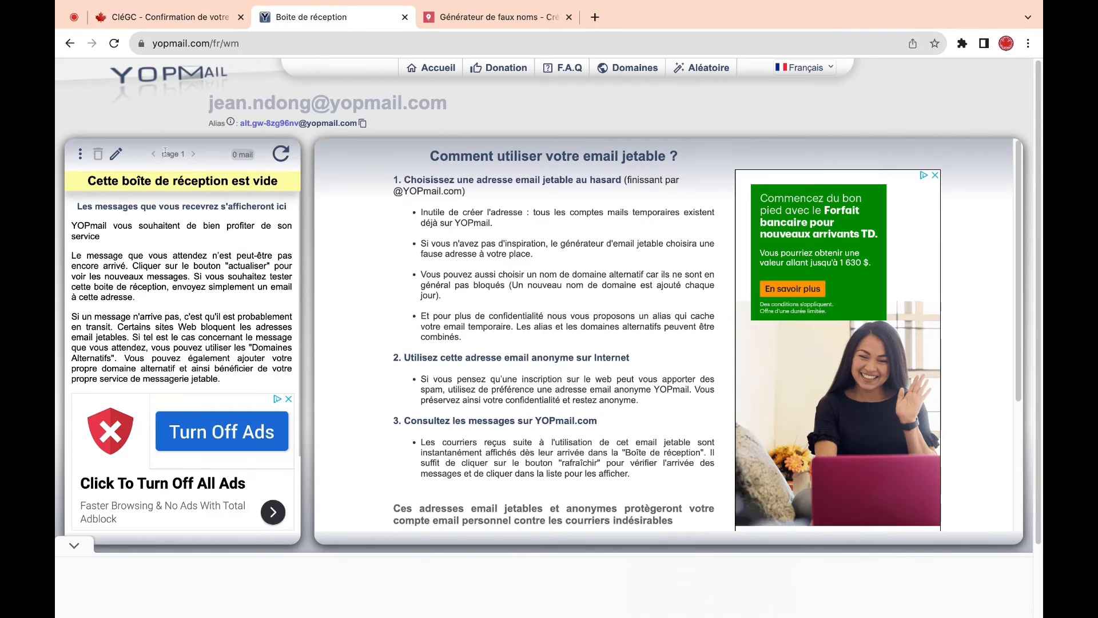
pyautogui.click(281, 155)
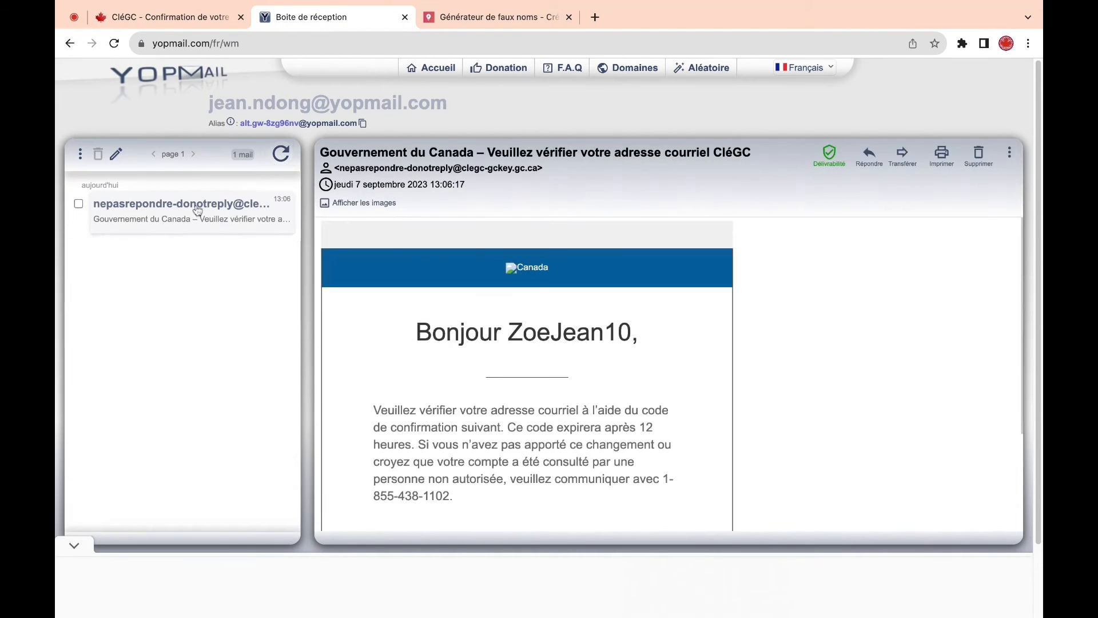
pyautogui.scroll(-5, 643, 341)
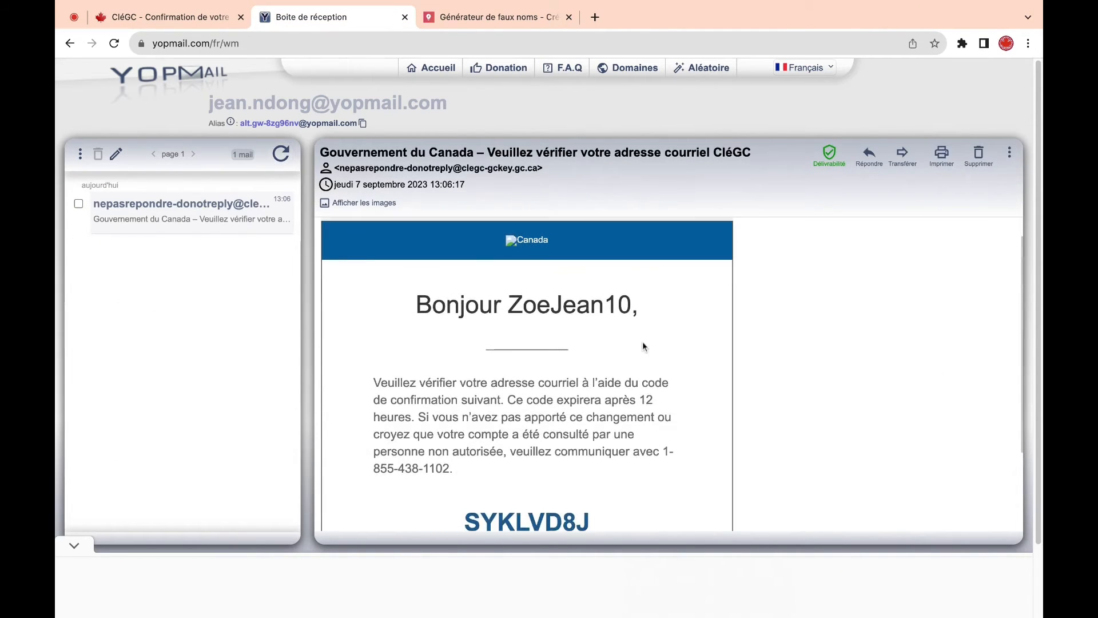
pyautogui.doubleClick(500, 413)
pyautogui.press('super+c')
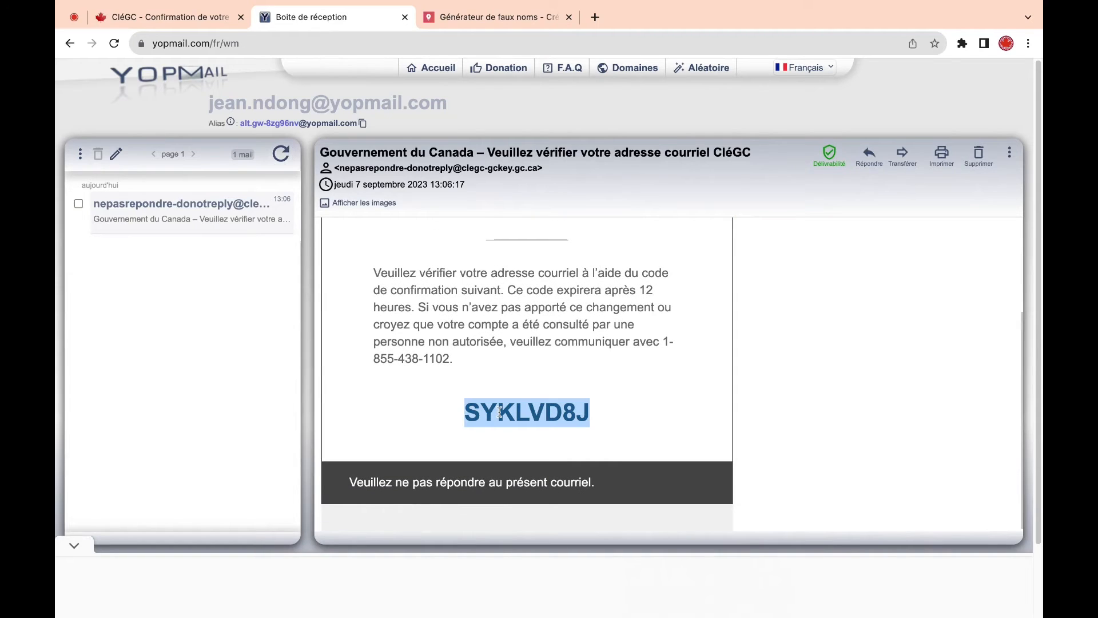
pyautogui.click(187, 18)
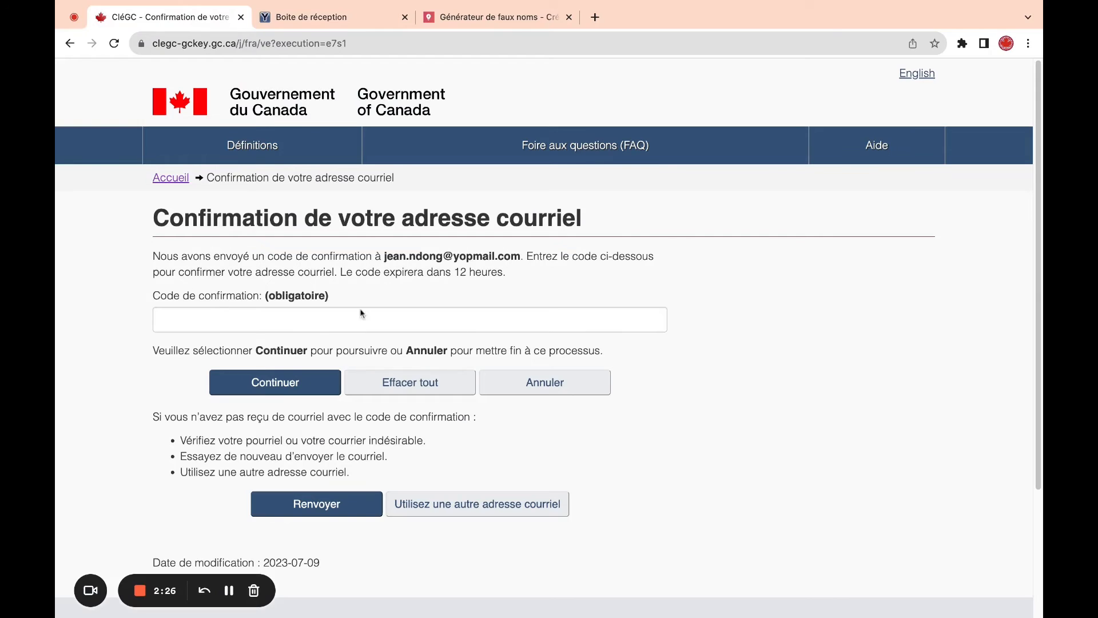
pyautogui.click(288, 314)
pyautogui.press('super+v')
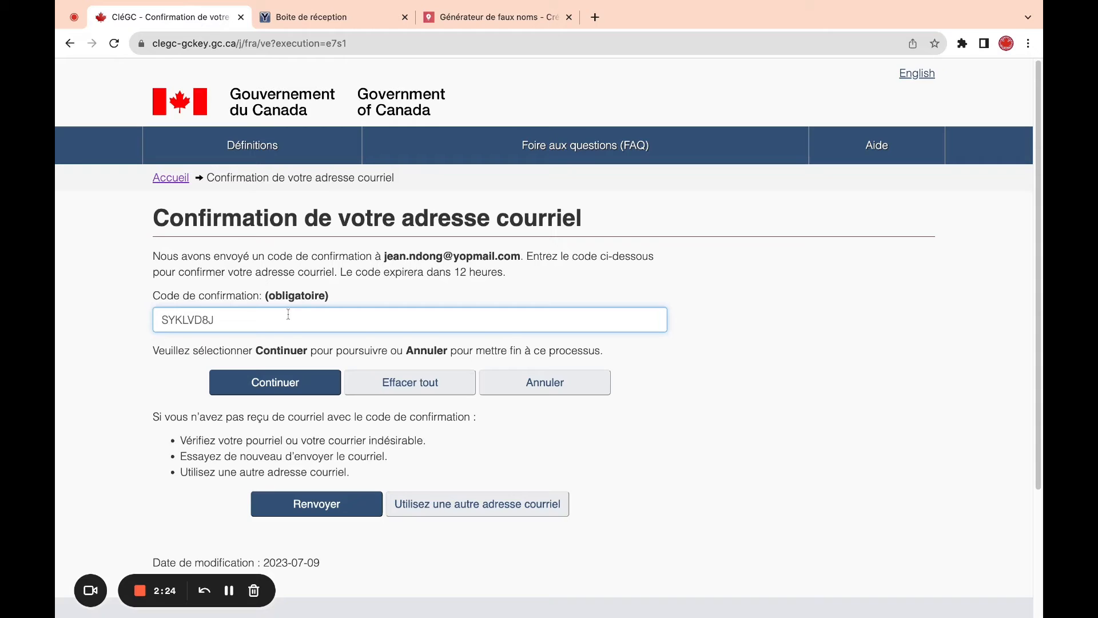
pyautogui.click(275, 392)
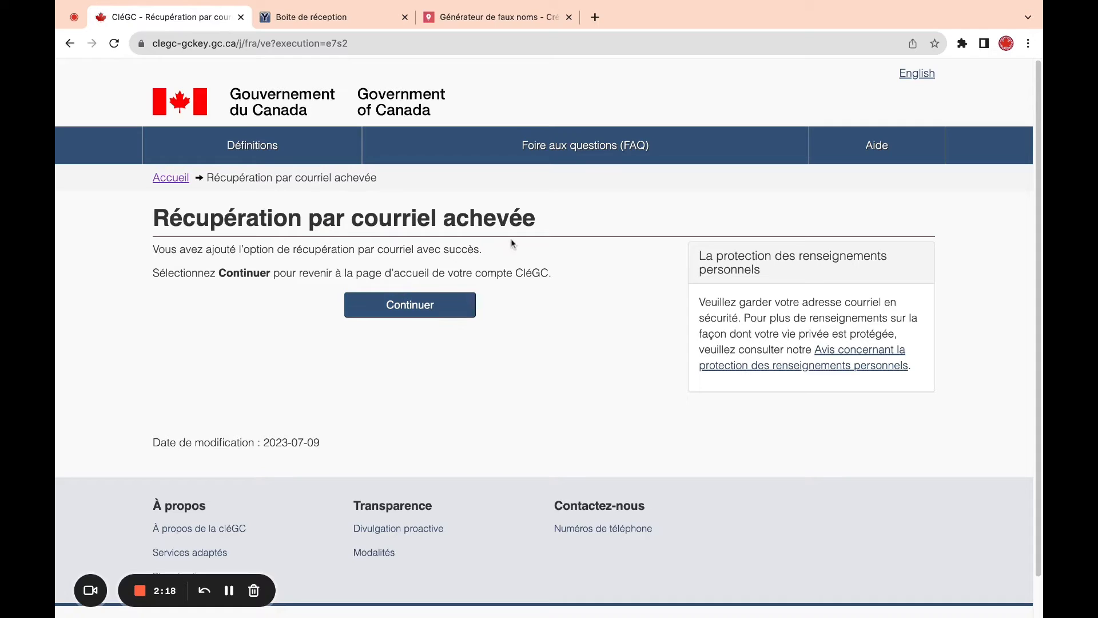
# - Continue past the completion and Bienvenue pages to the two-factor method choice
pyautogui.click(408, 305)
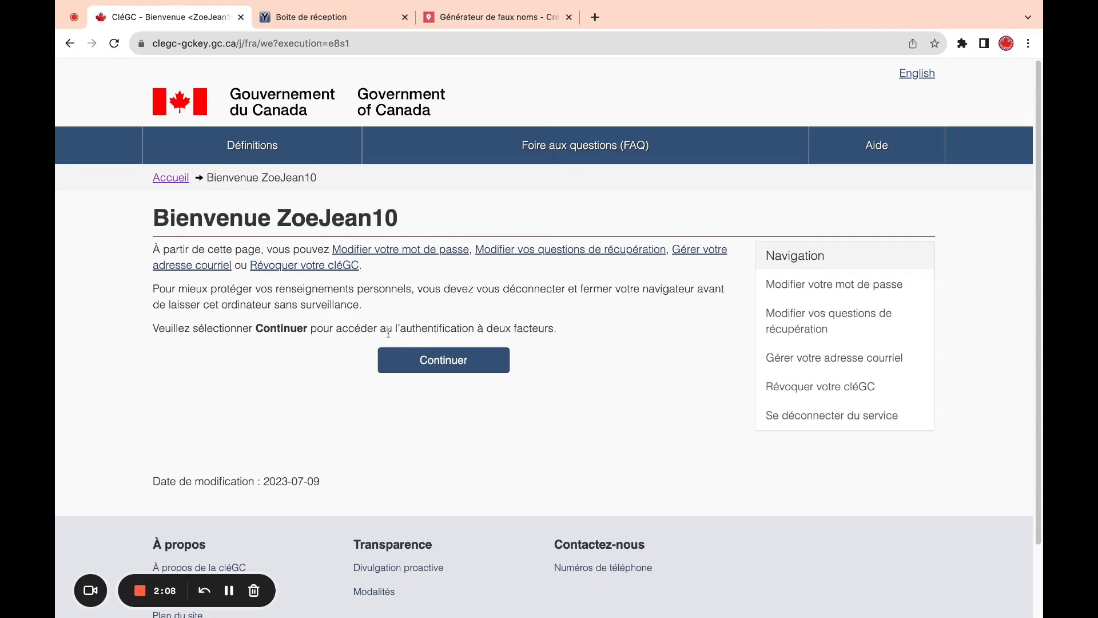
pyautogui.click(446, 362)
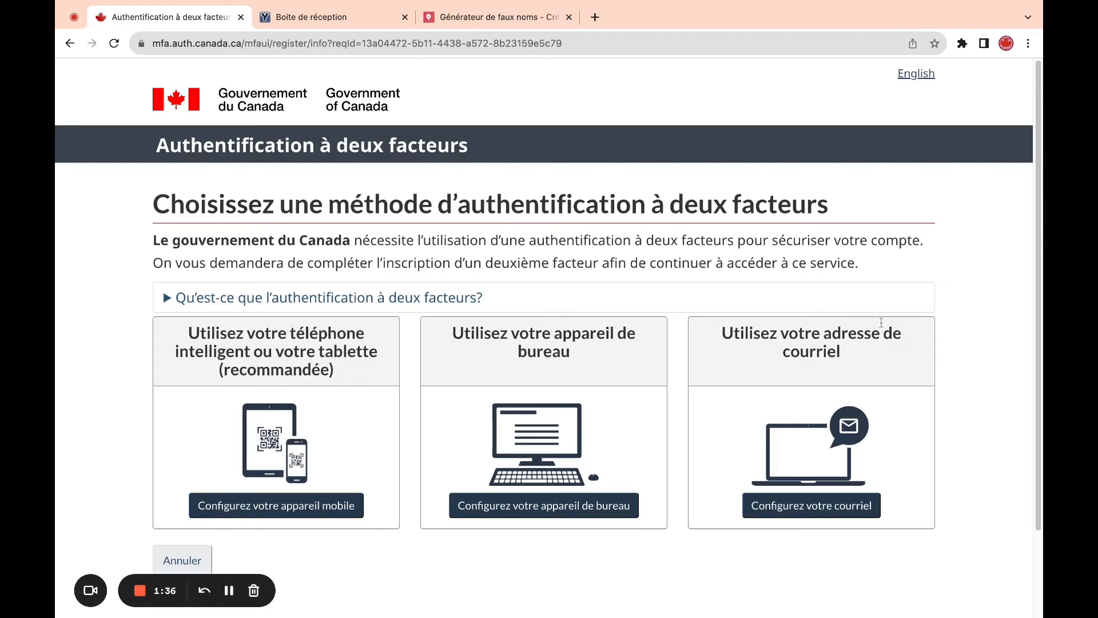
# - Choose e-mail as the second authentication factor and accept the two-factor terms of use
pyautogui.click(826, 511)
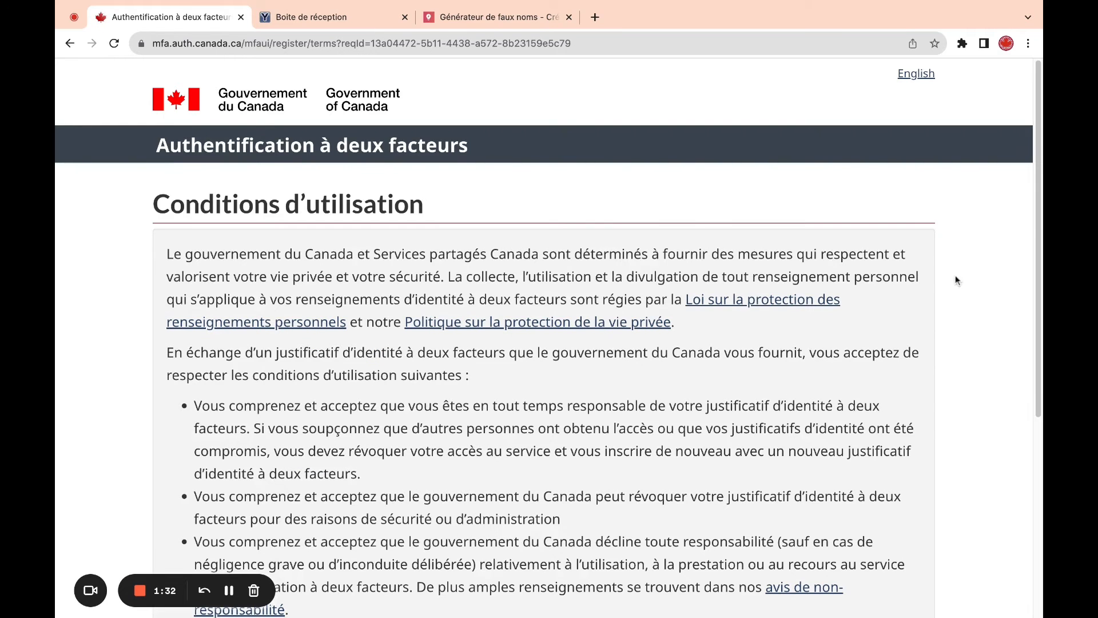
pyautogui.scroll(-5, 1039, 216)
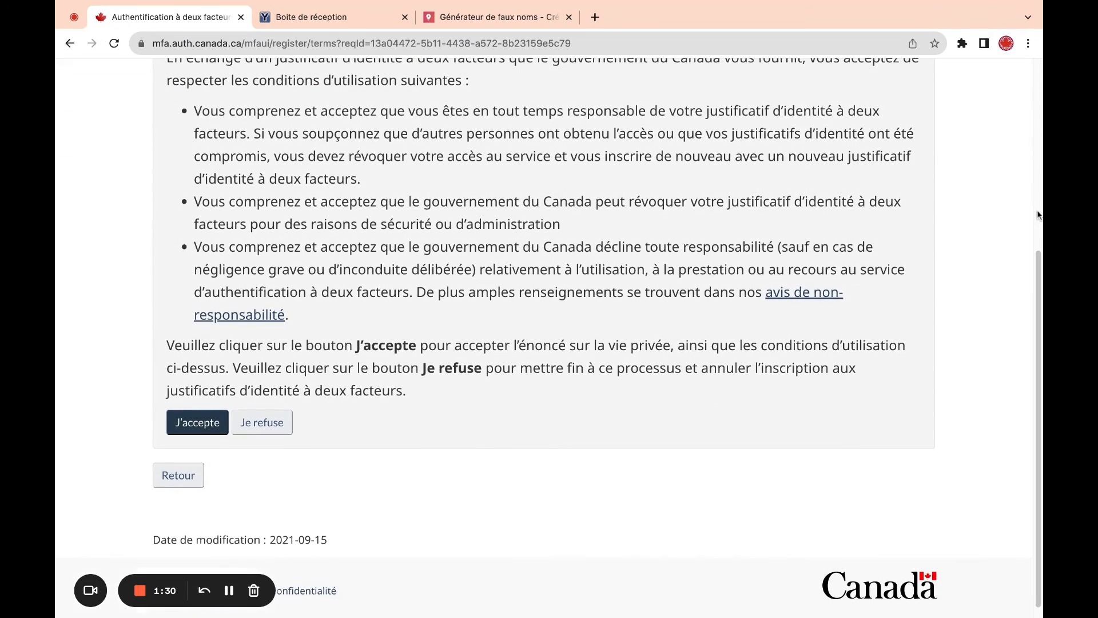
pyautogui.click(194, 430)
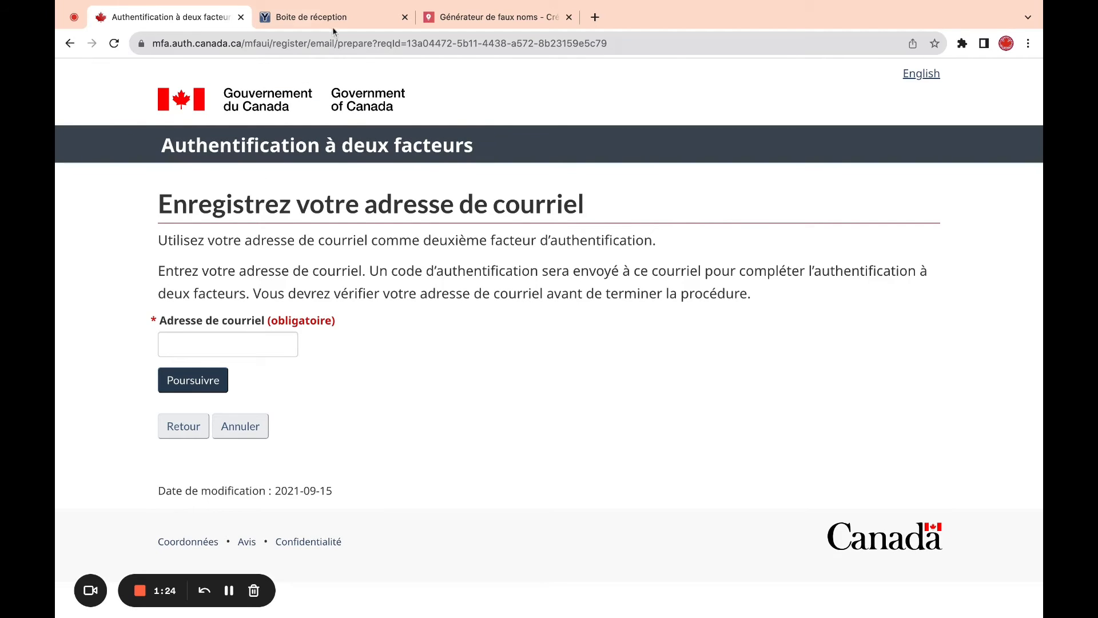
# - Copy the YOPmail inbox address into Adresse de courriel and submit it for verification
pyautogui.click(332, 18)
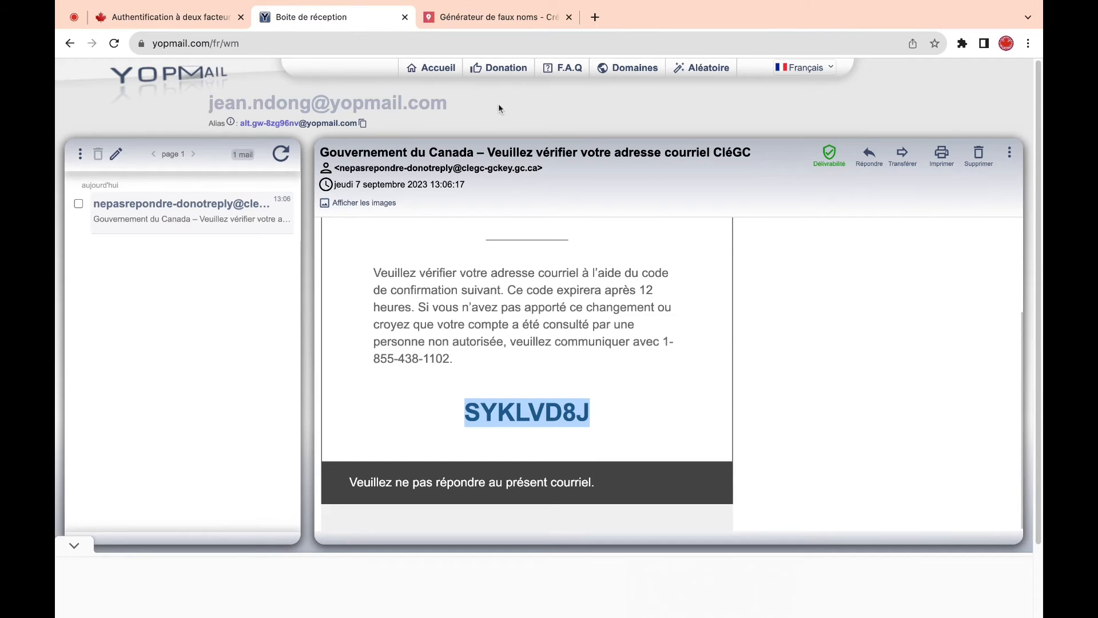
pyautogui.moveTo(498, 104); pyautogui.dragTo(209, 104)
pyautogui.press('super+c')
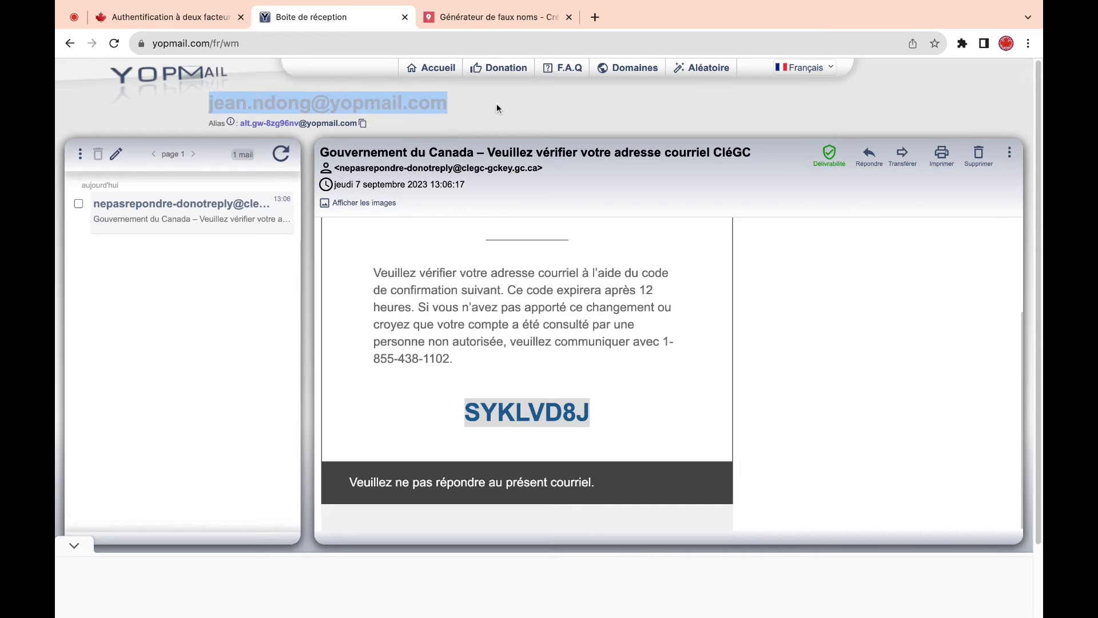
pyautogui.click(187, 20)
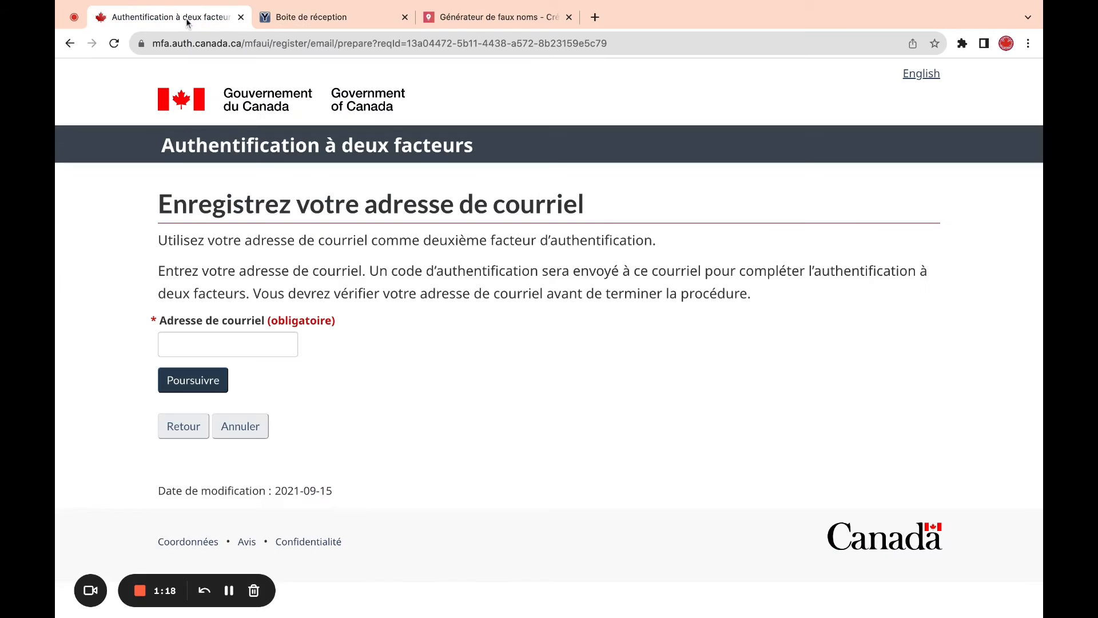
pyautogui.click(221, 343)
pyautogui.press('super+v')
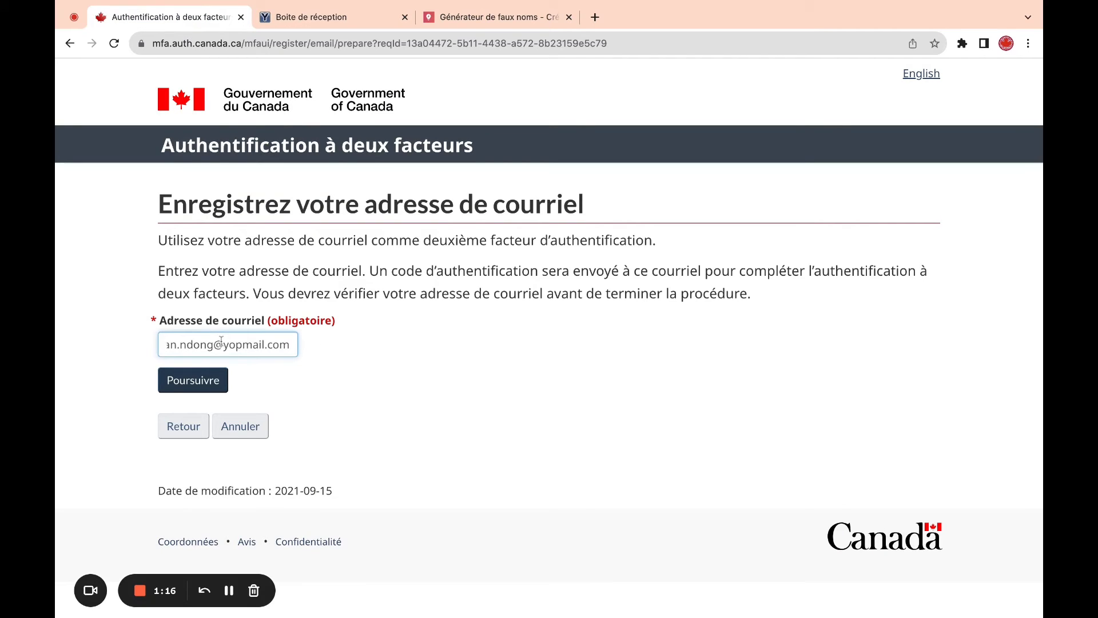
pyautogui.click(187, 384)
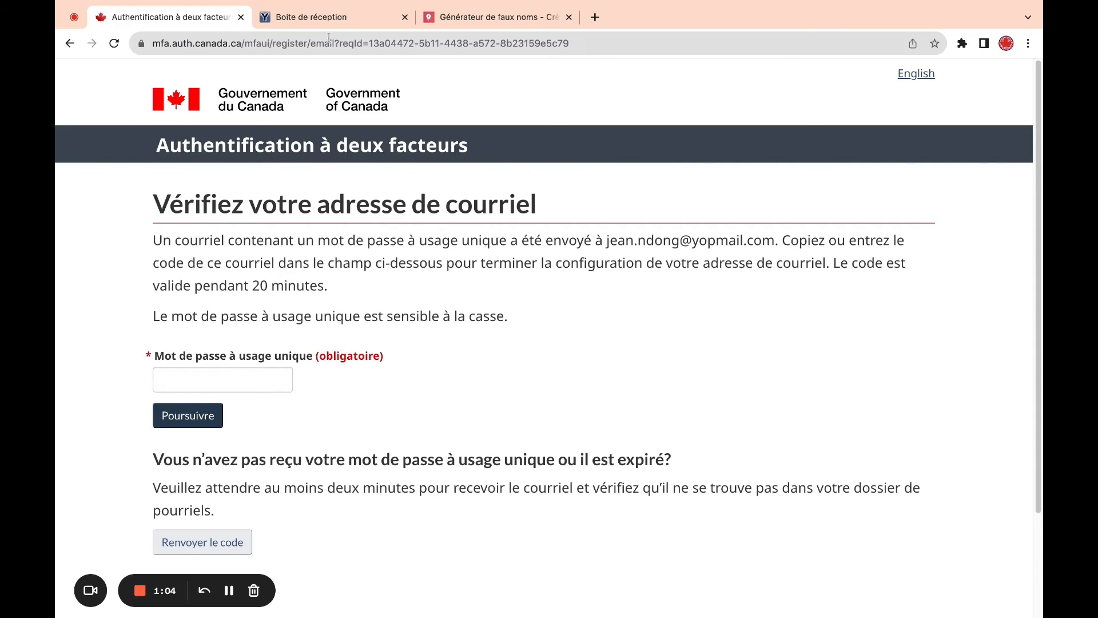
# - Refresh the YOPmail inbox and copy the one-time password from the Connectez-vous CléGC email
pyautogui.click(332, 17)
pyautogui.click(281, 154)
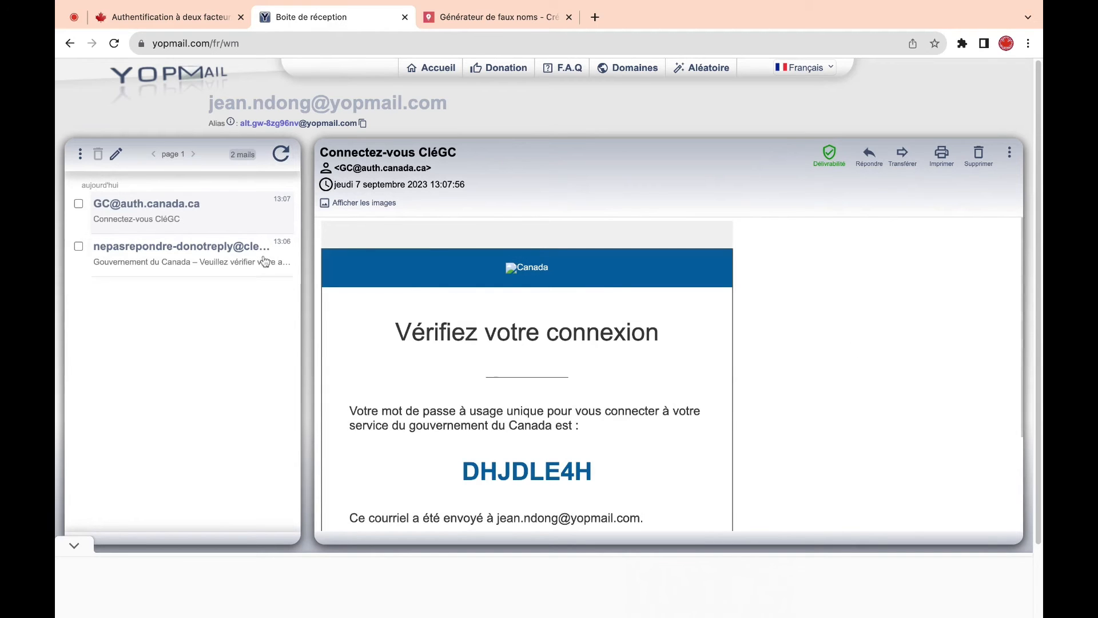
pyautogui.click(148, 257)
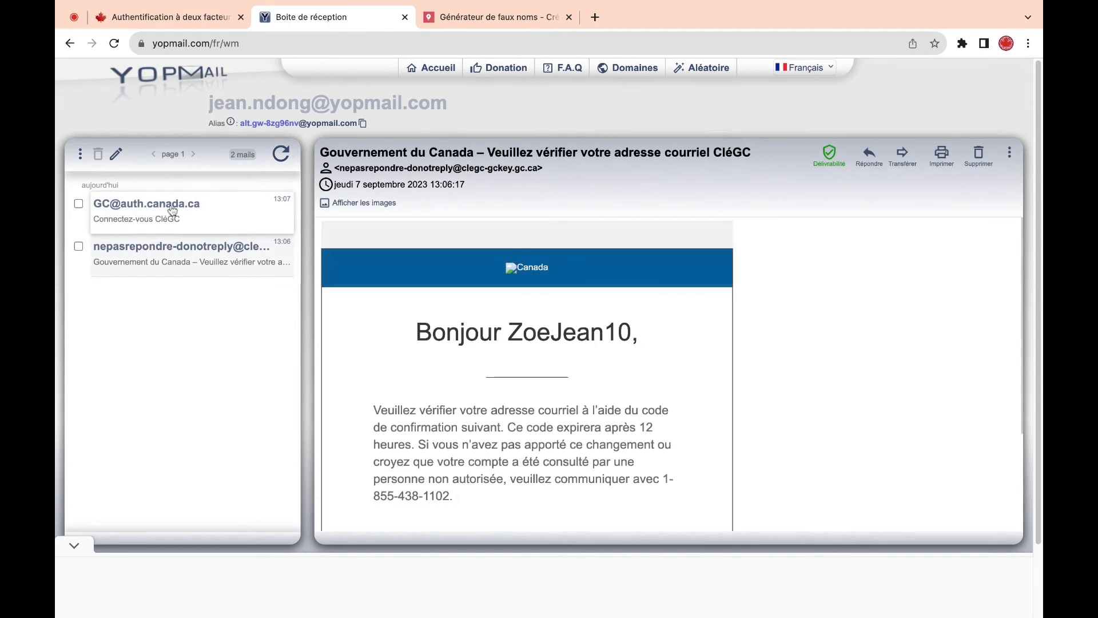
pyautogui.click(175, 213)
pyautogui.doubleClick(503, 467)
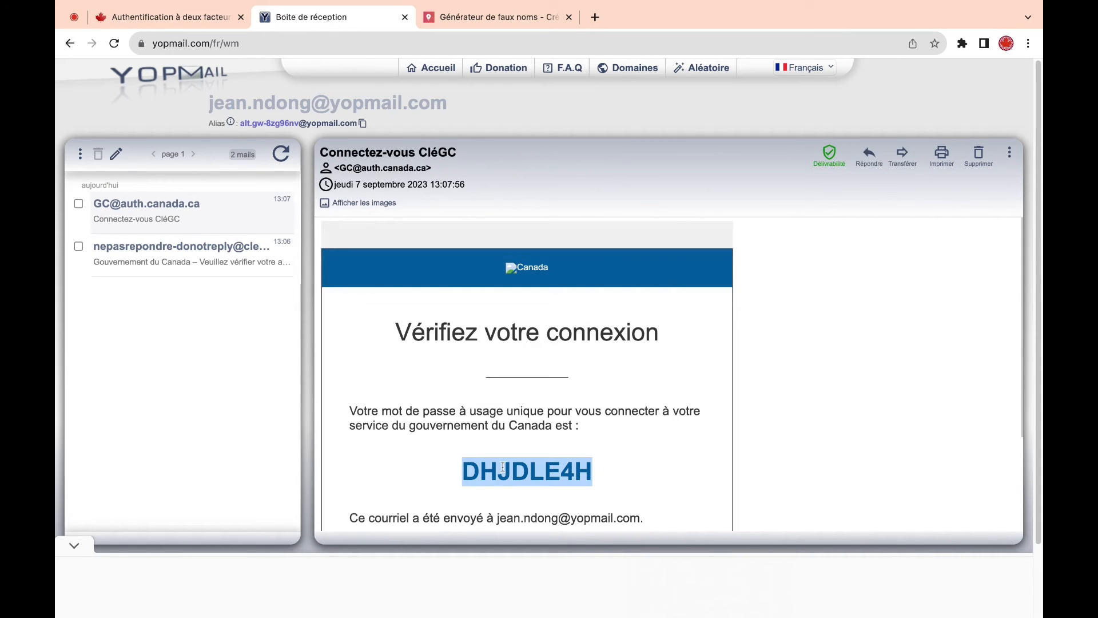
# - Paste the copied one-time password into the verification field and submit it
pyautogui.click(195, 17)
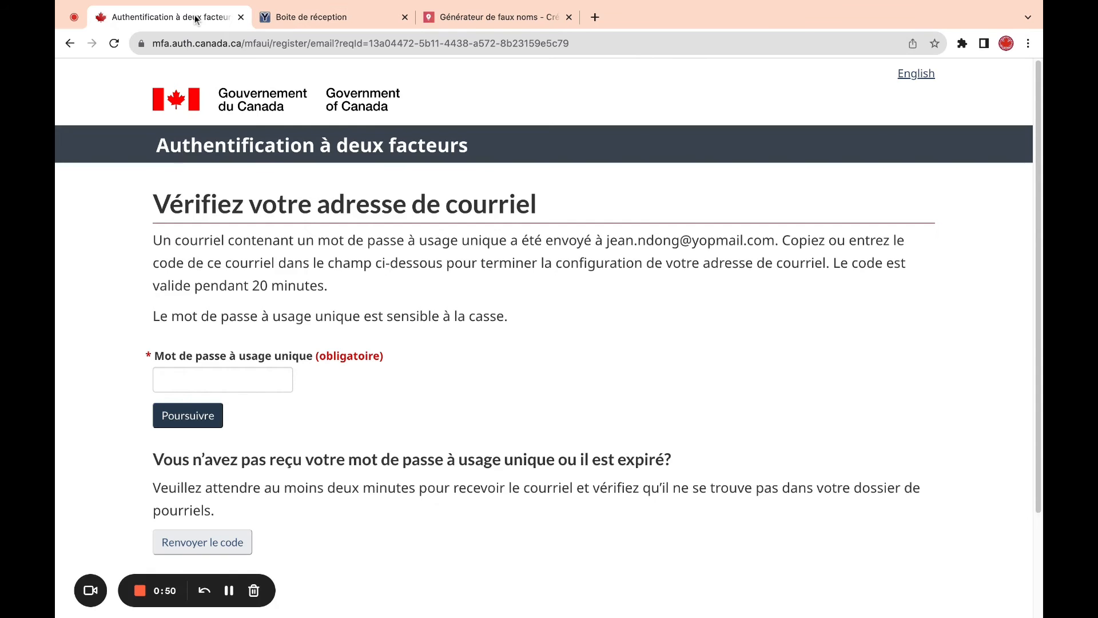
pyautogui.click(233, 382)
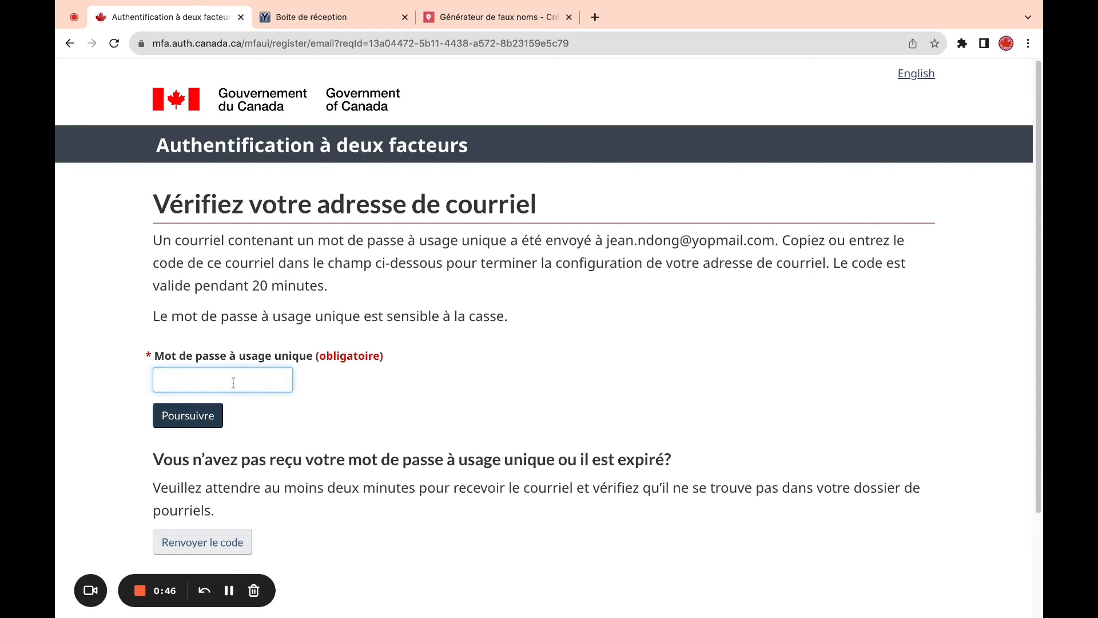
pyautogui.press('super+v')
pyautogui.click(177, 414)
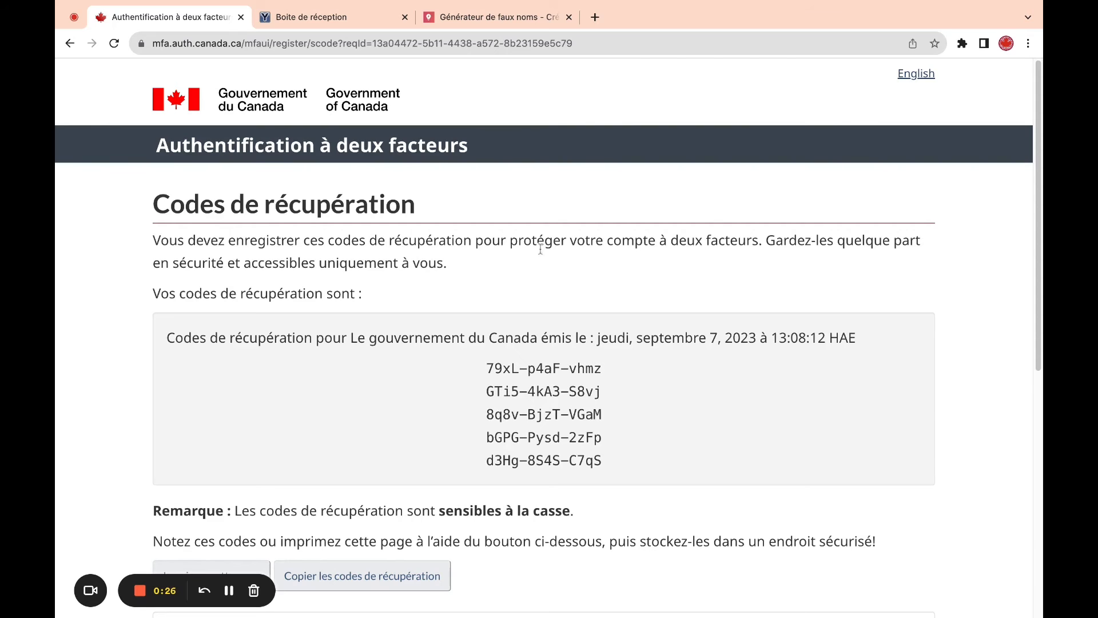
# - Tick 'Oui, j'ai enregistré…' for the five recovery codes and finish the two-factor setup
pyautogui.scroll(-2, 1040, 205)
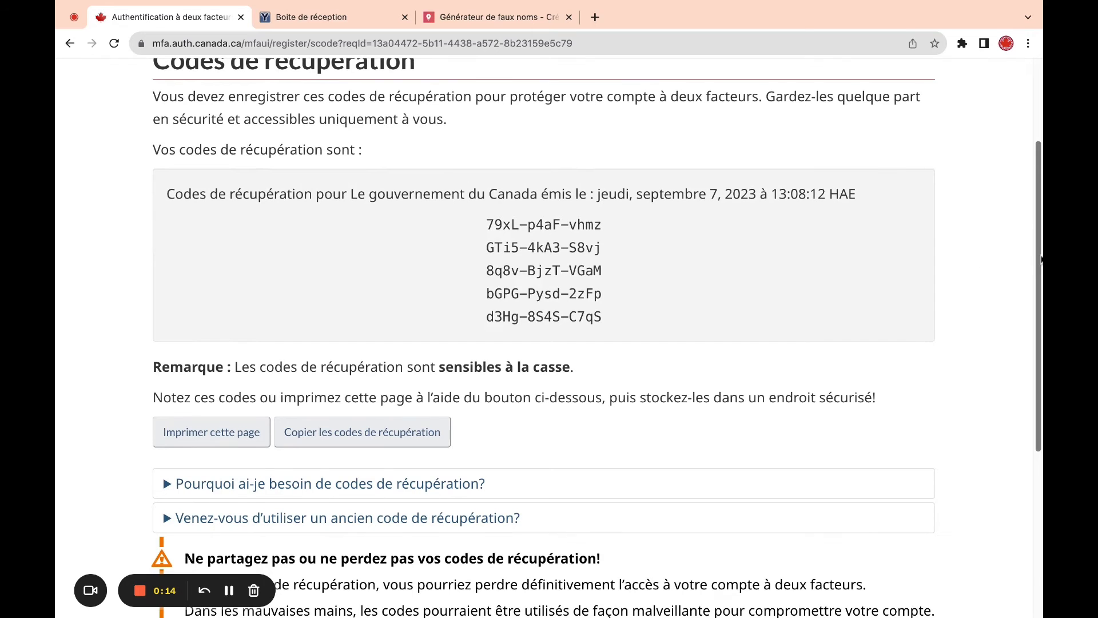
pyautogui.scroll(-5, 1039, 258)
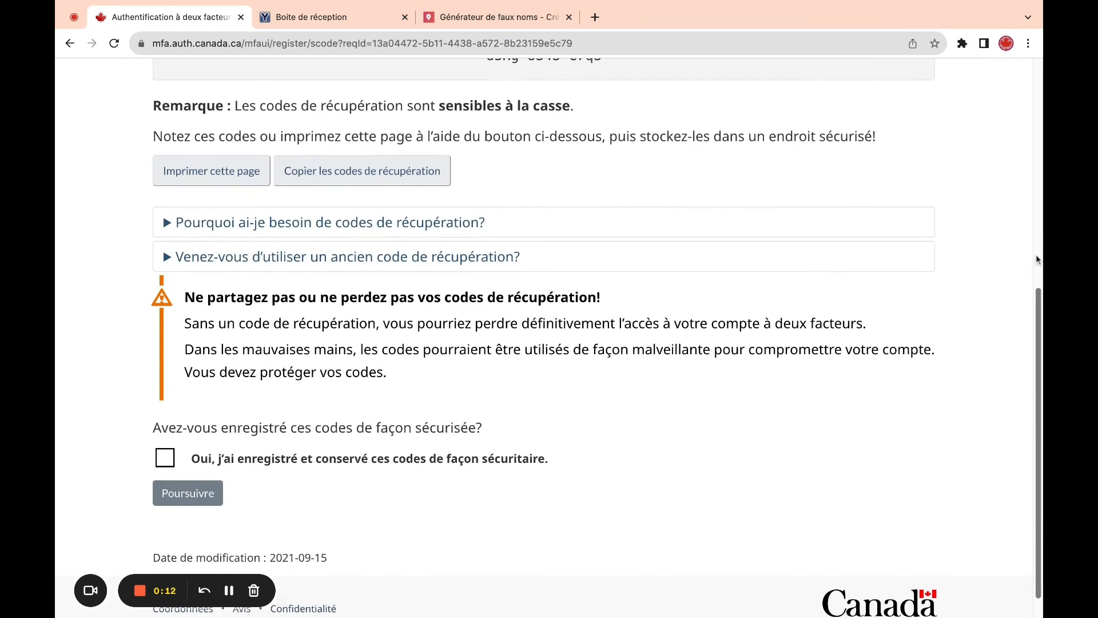
pyautogui.click(166, 460)
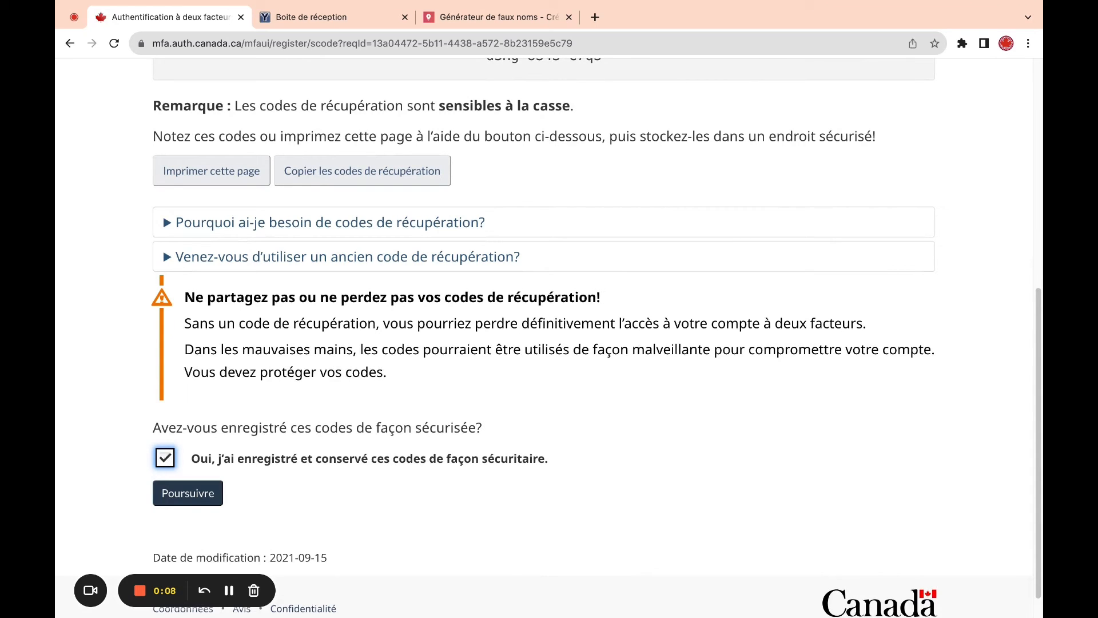
pyautogui.click(200, 494)
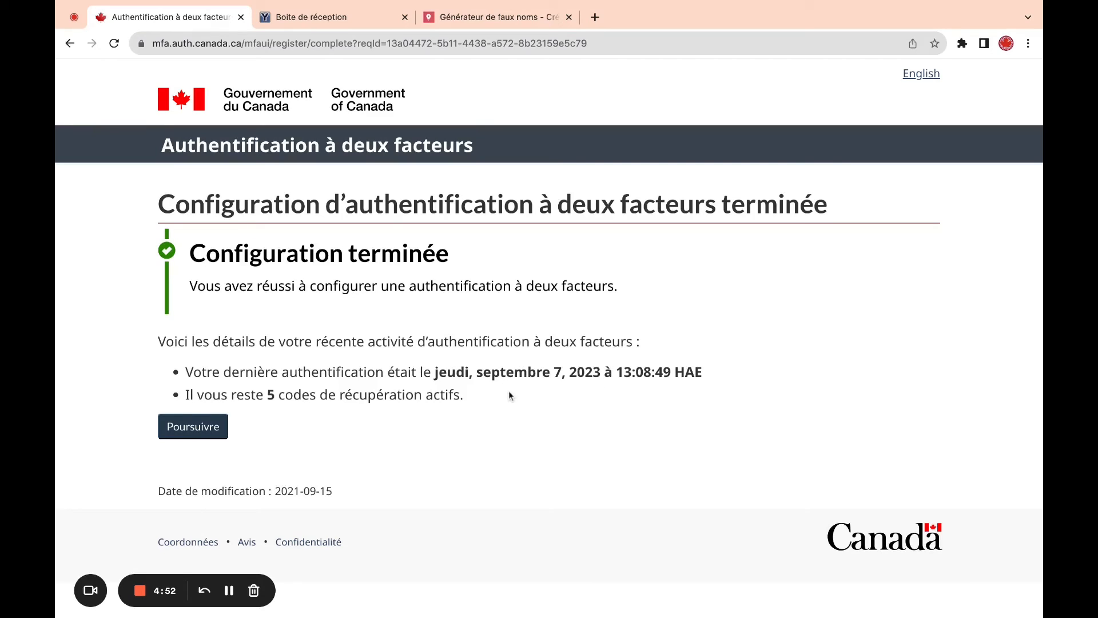
# - Continue to the IRCC account and accept its Conditions d'utilisation with J'accepte
pyautogui.click(206, 427)
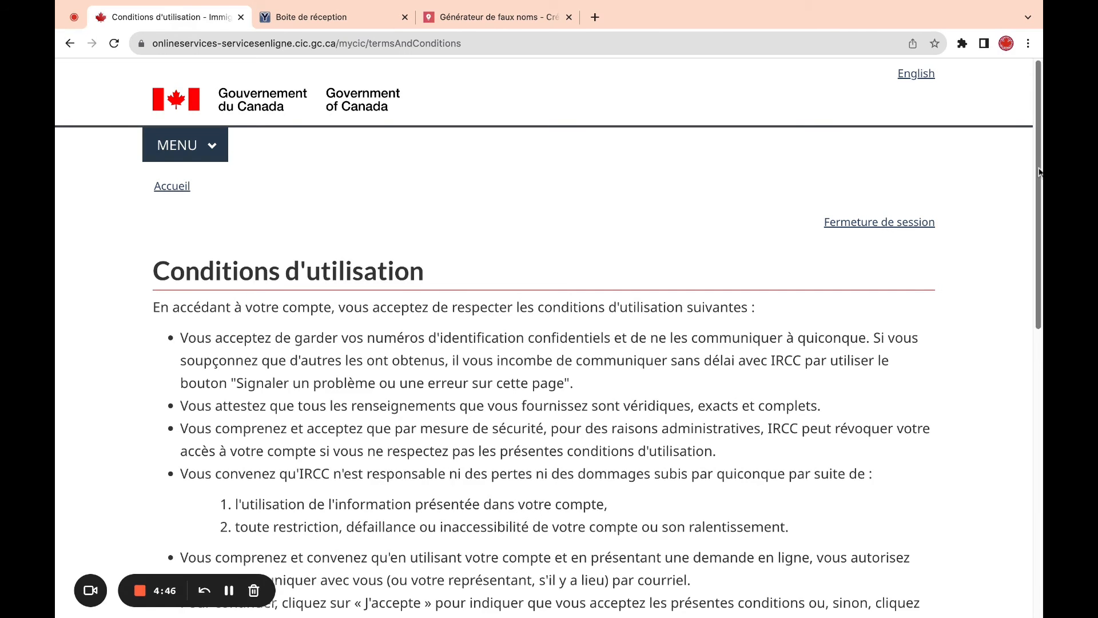
pyautogui.scroll(-7, 975, 364)
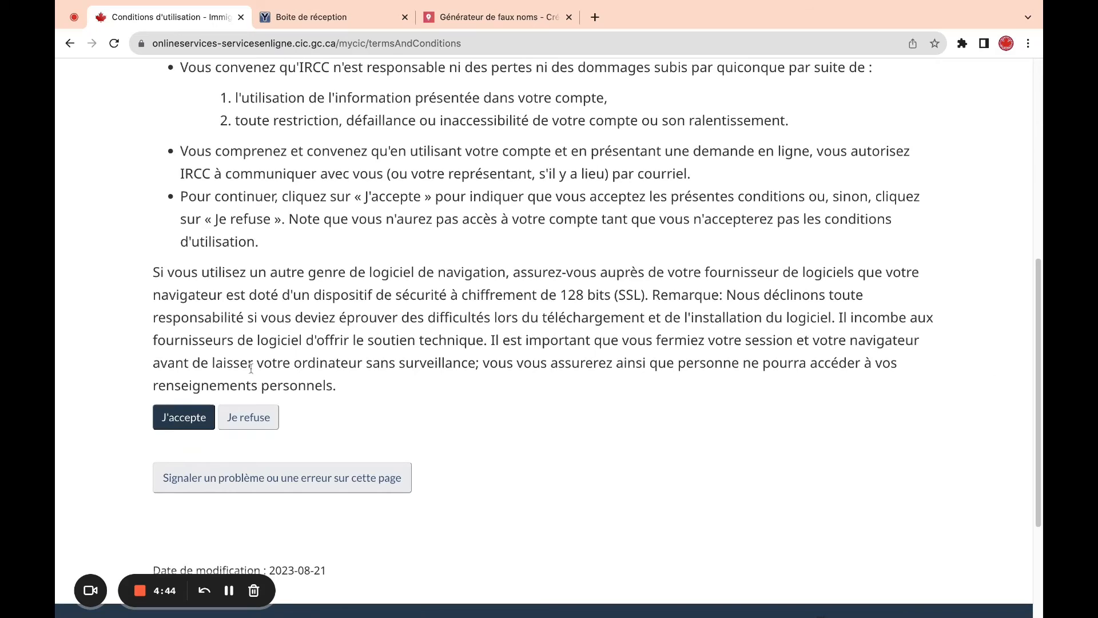
pyautogui.click(182, 418)
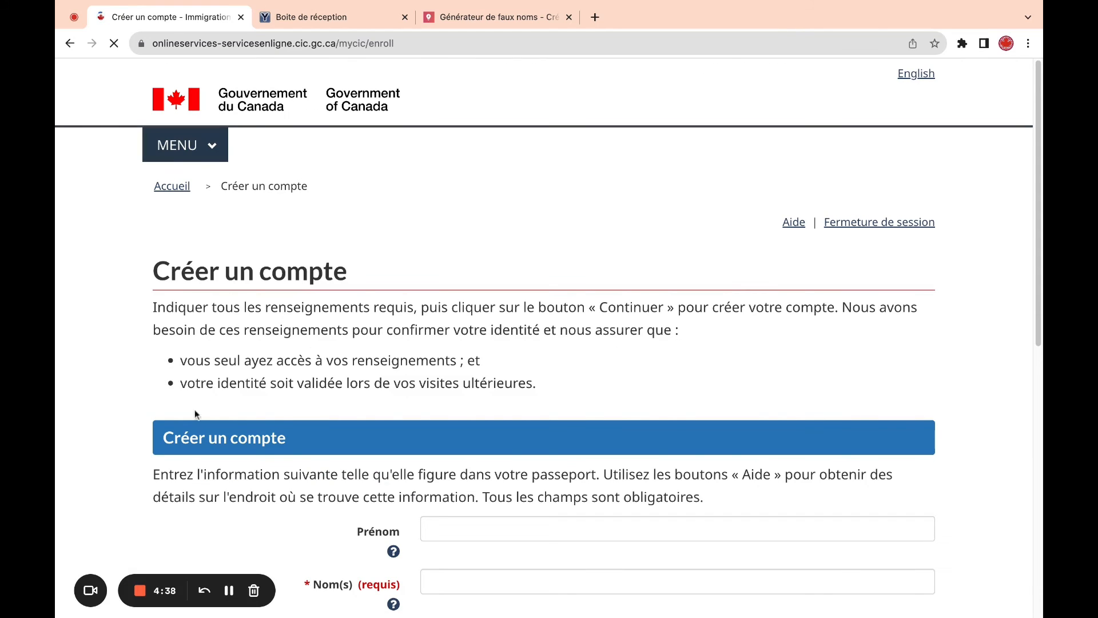
# - Enter the user's first names and surname in the Créer un compte form
pyautogui.scroll(-5, 1037, 163)
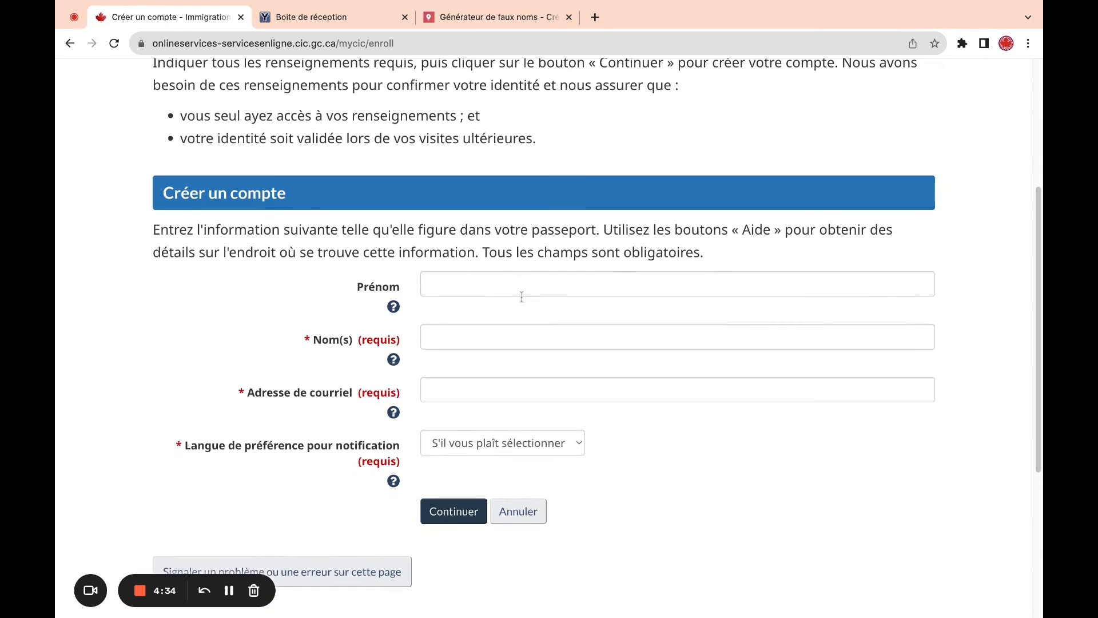
pyautogui.click(476, 286)
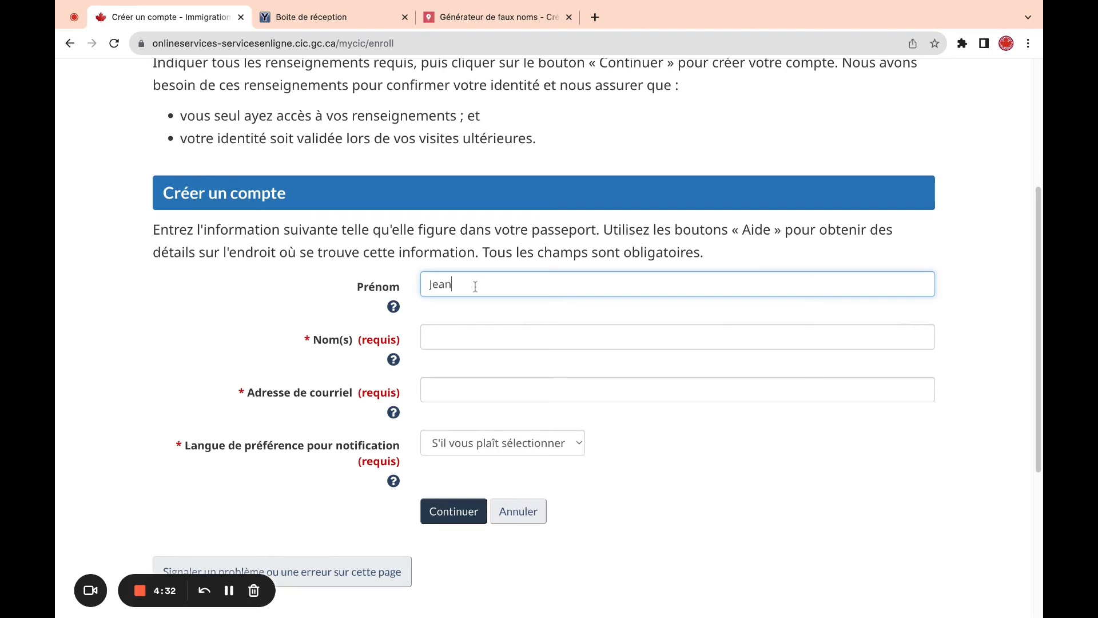
pyautogui.click(475, 337)
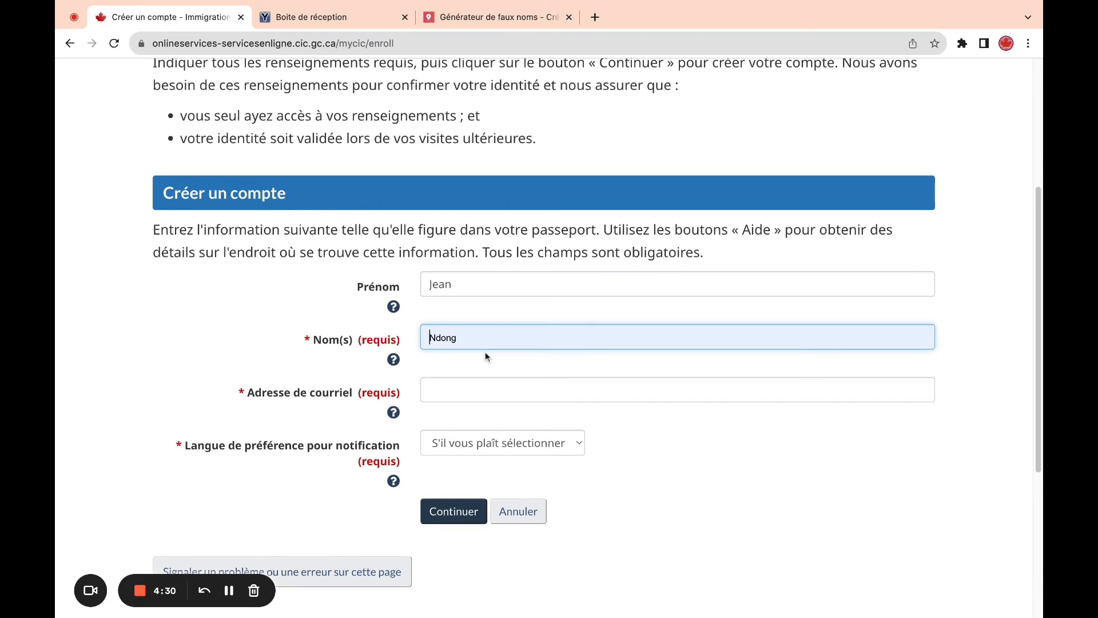
pyautogui.click(474, 289)
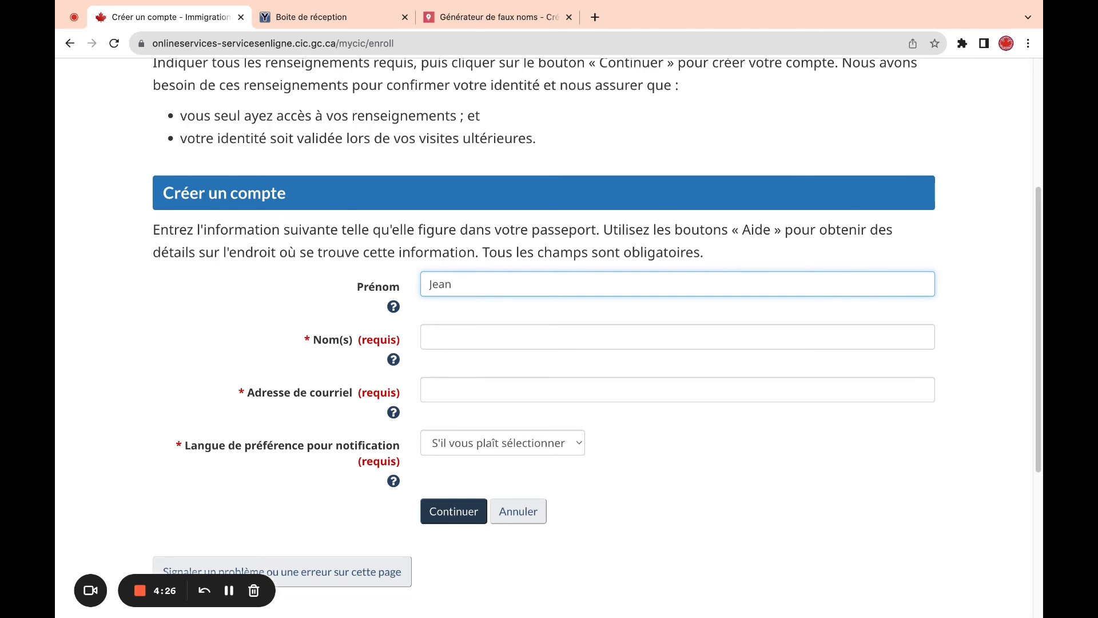
pyautogui.click(446, 334)
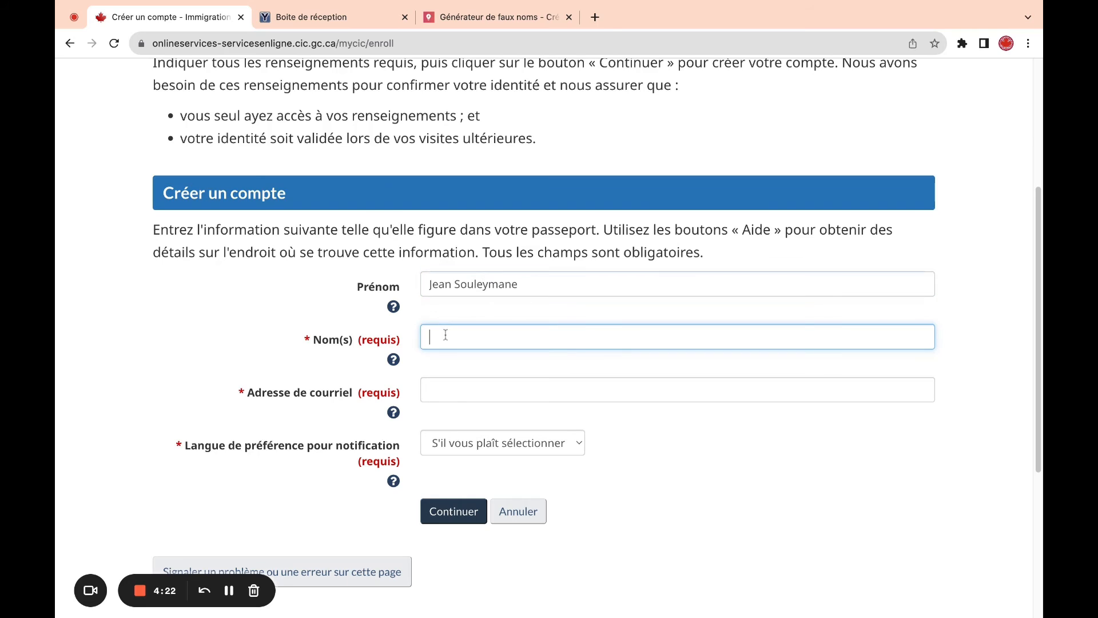
pyautogui.click(544, 375)
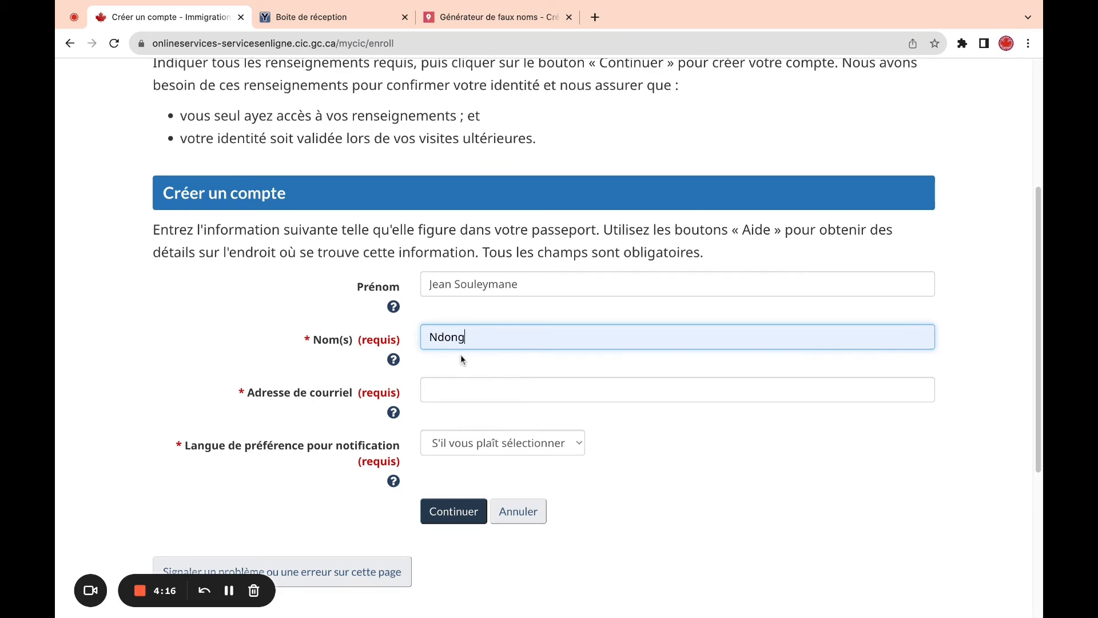
pyautogui.click(452, 391)
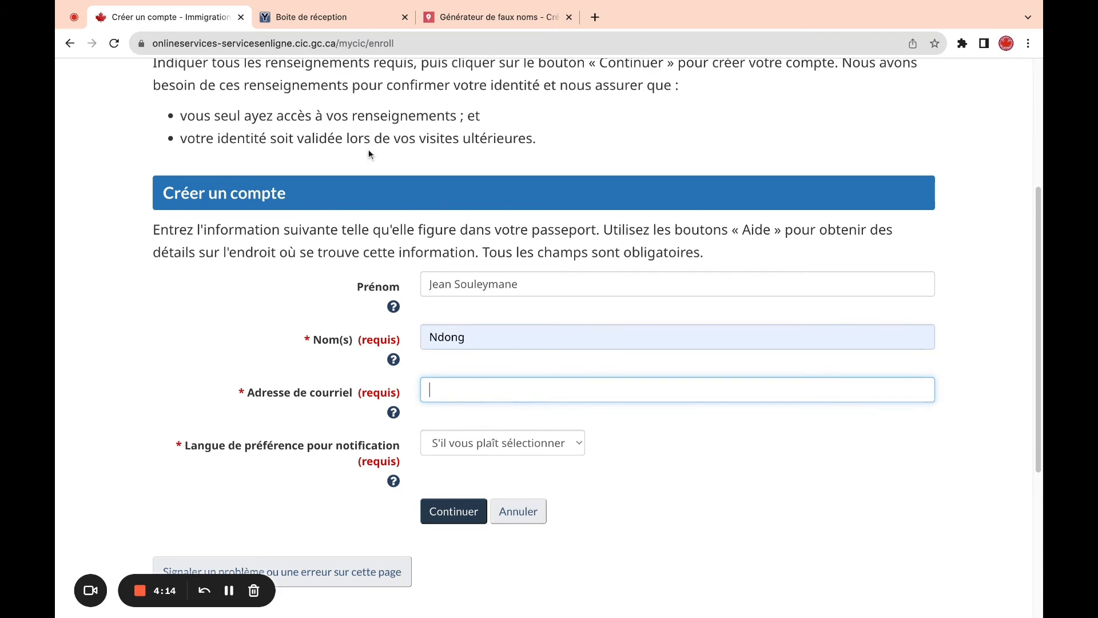
# - Paste the YOPmail address as the e-mail, choose Français for notifications, and submit
pyautogui.click(320, 19)
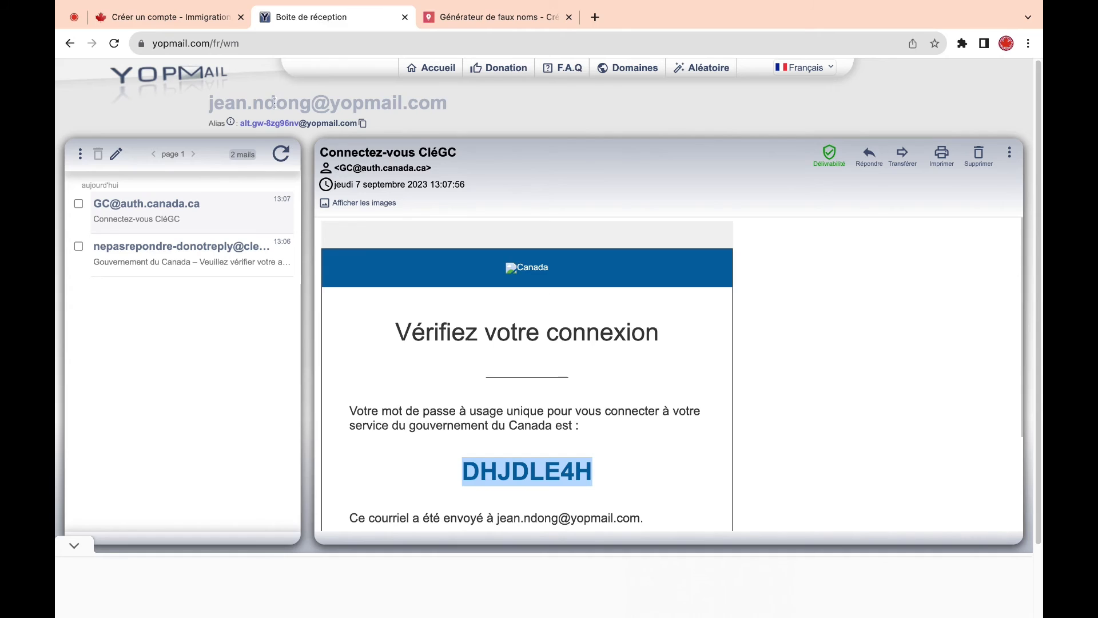
pyautogui.tripleClick(473, 102)
pyautogui.press('super+c')
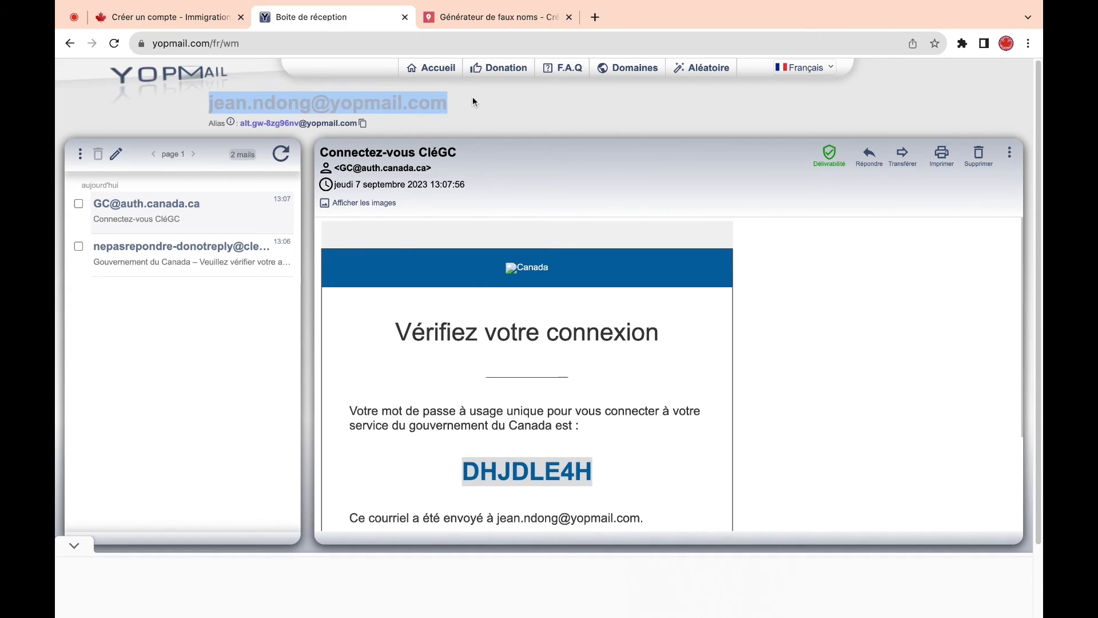
pyautogui.click(188, 21)
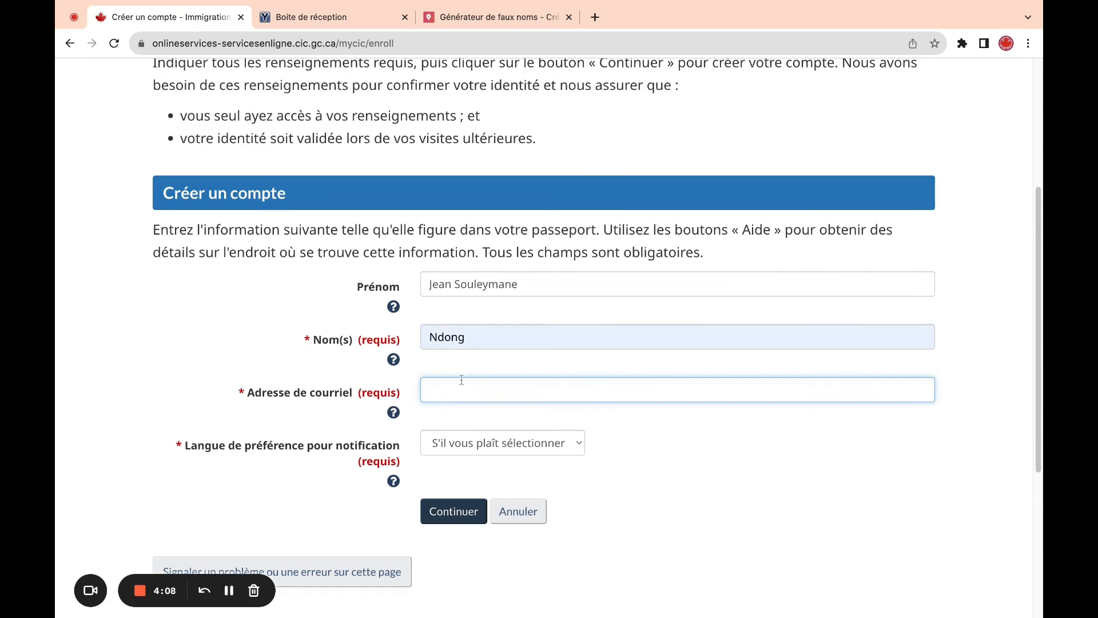
pyautogui.press('super+v')
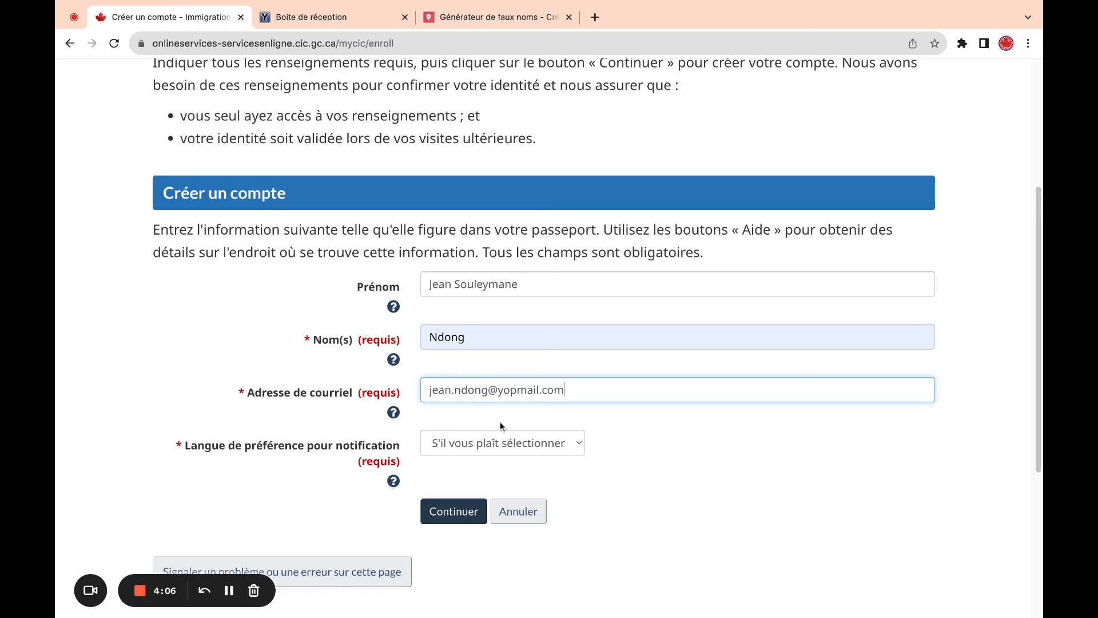
pyautogui.click(522, 443)
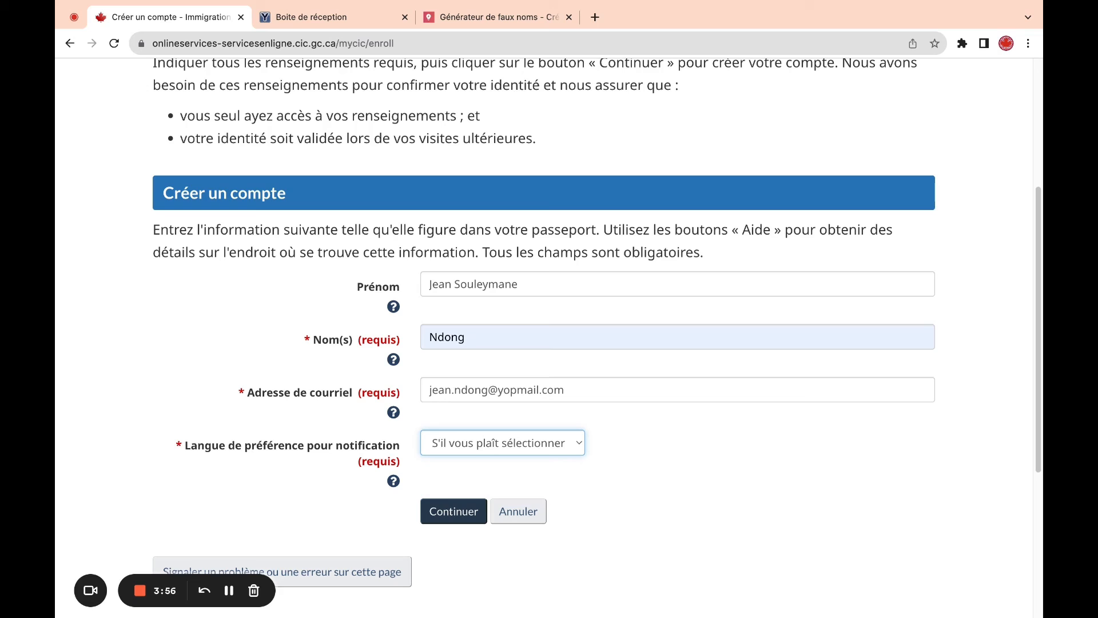
pyautogui.click(494, 468)
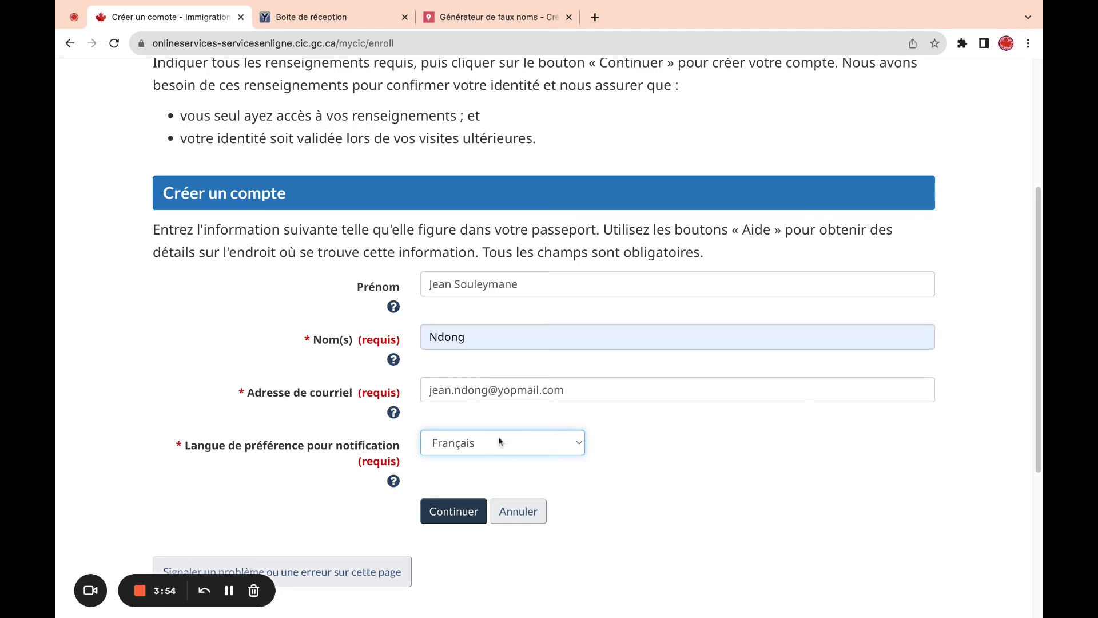
pyautogui.click(452, 510)
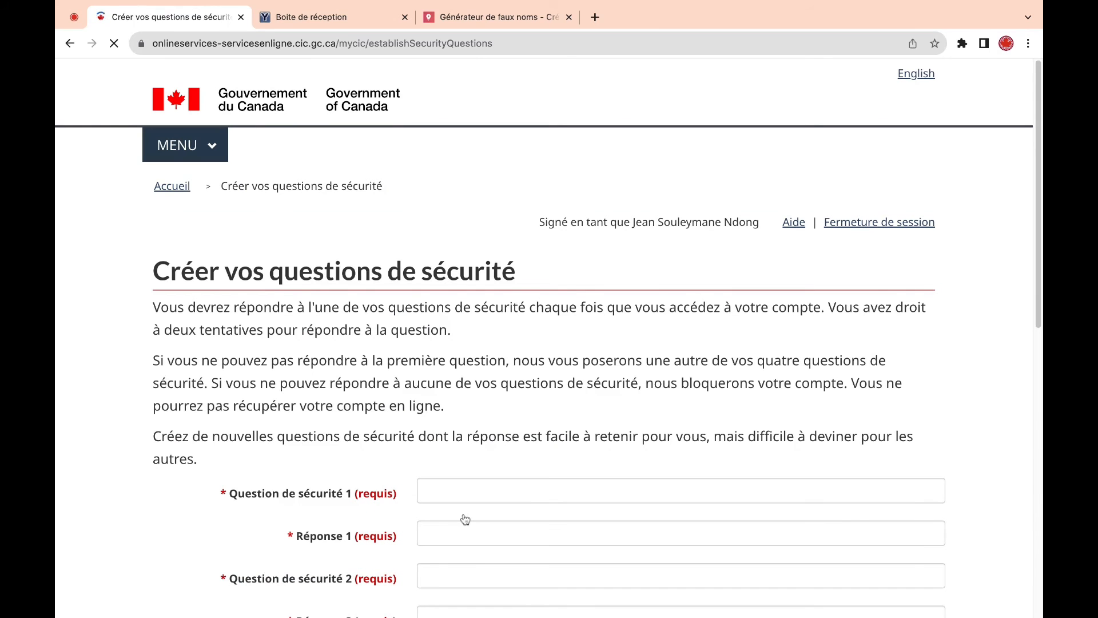
# - Fill security questions 1 and 2 and their answers from the browser's autofill suggestions
pyautogui.scroll(-2, 1040, 120)
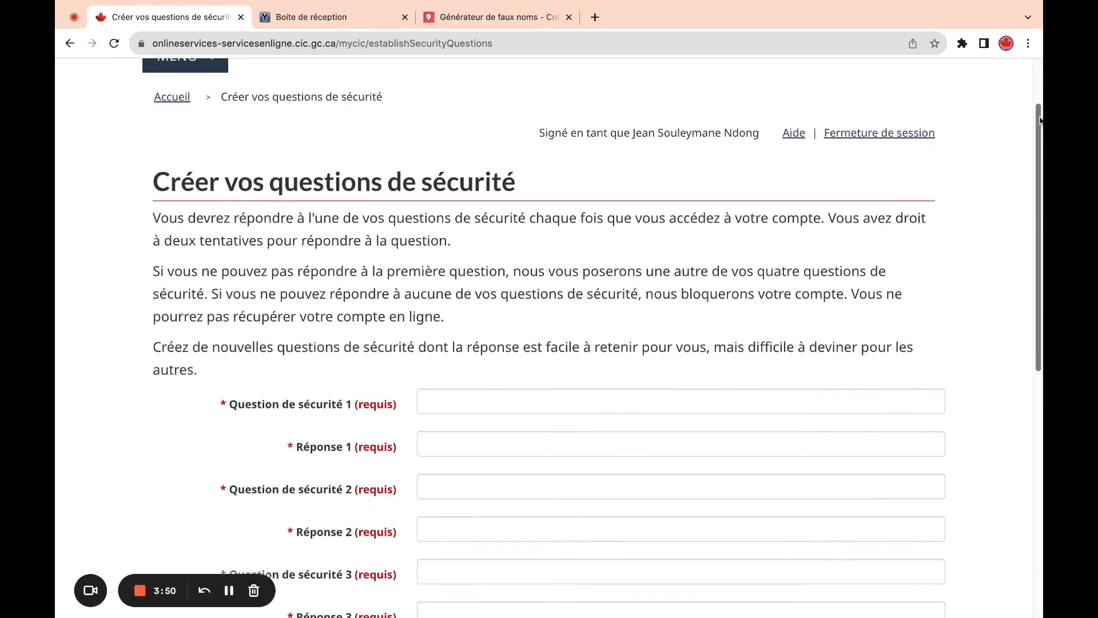
pyautogui.scroll(-4, 1041, 120)
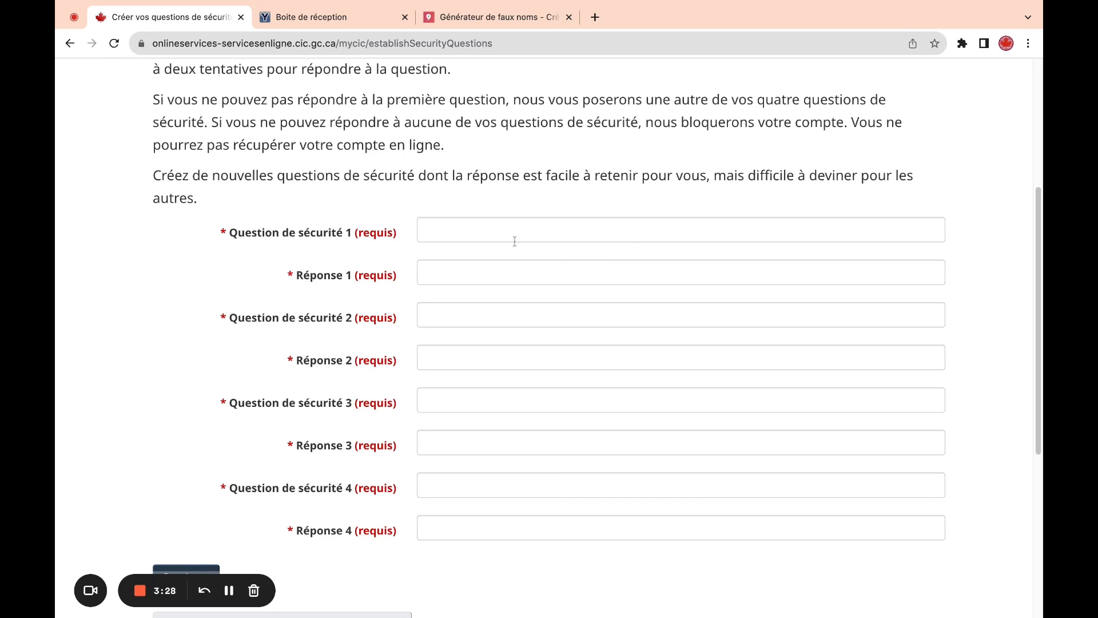
pyautogui.click(490, 233)
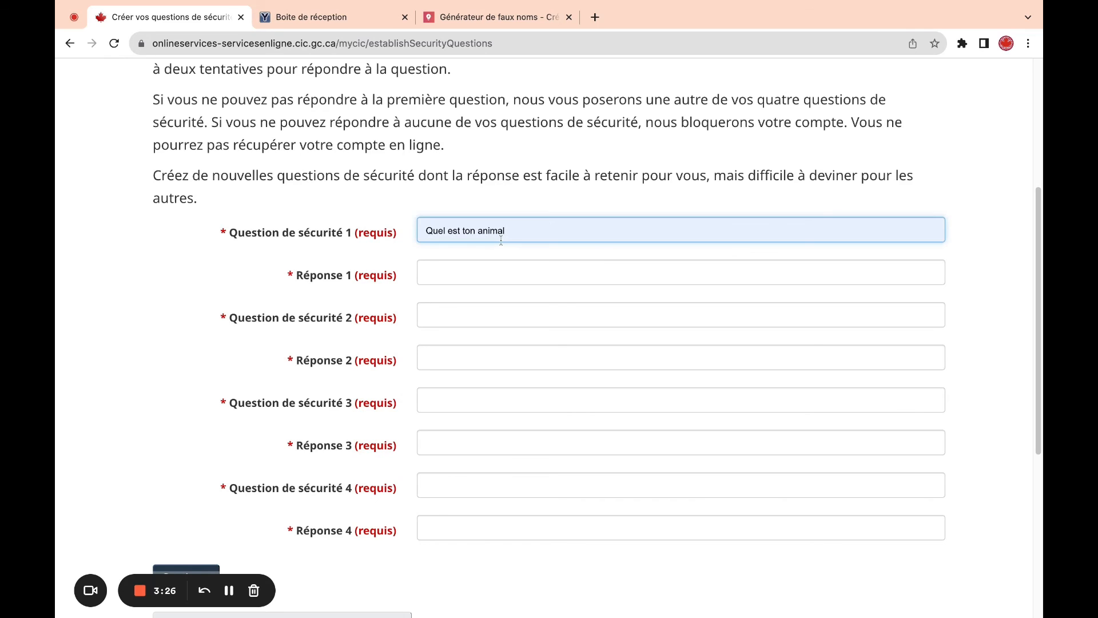
pyautogui.click(568, 314)
pyautogui.click(472, 273)
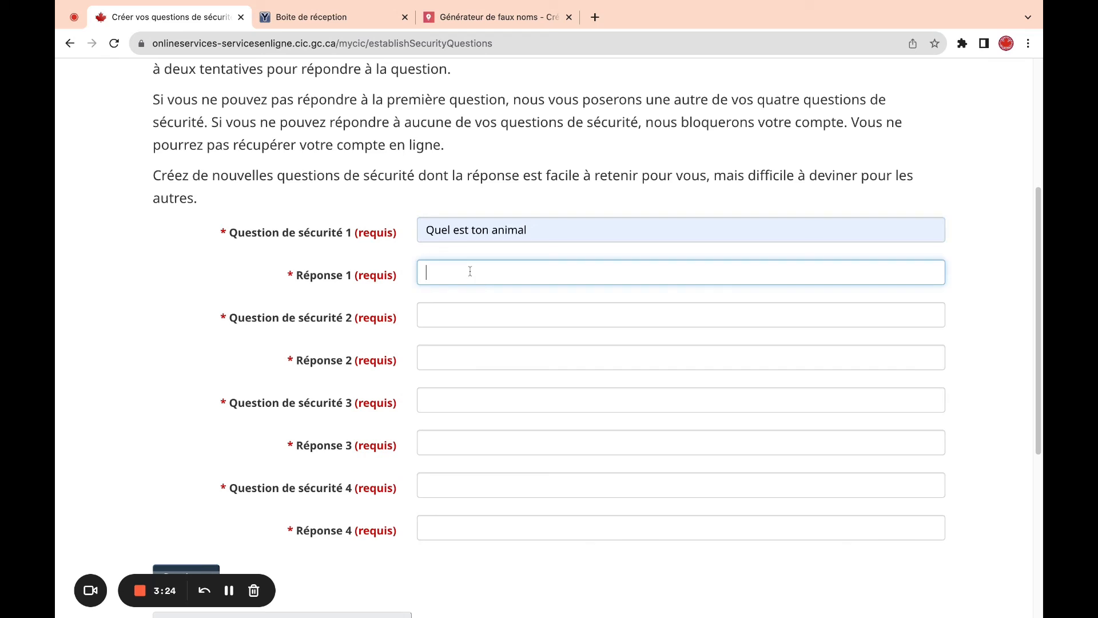
pyautogui.click(483, 297)
pyautogui.click(450, 318)
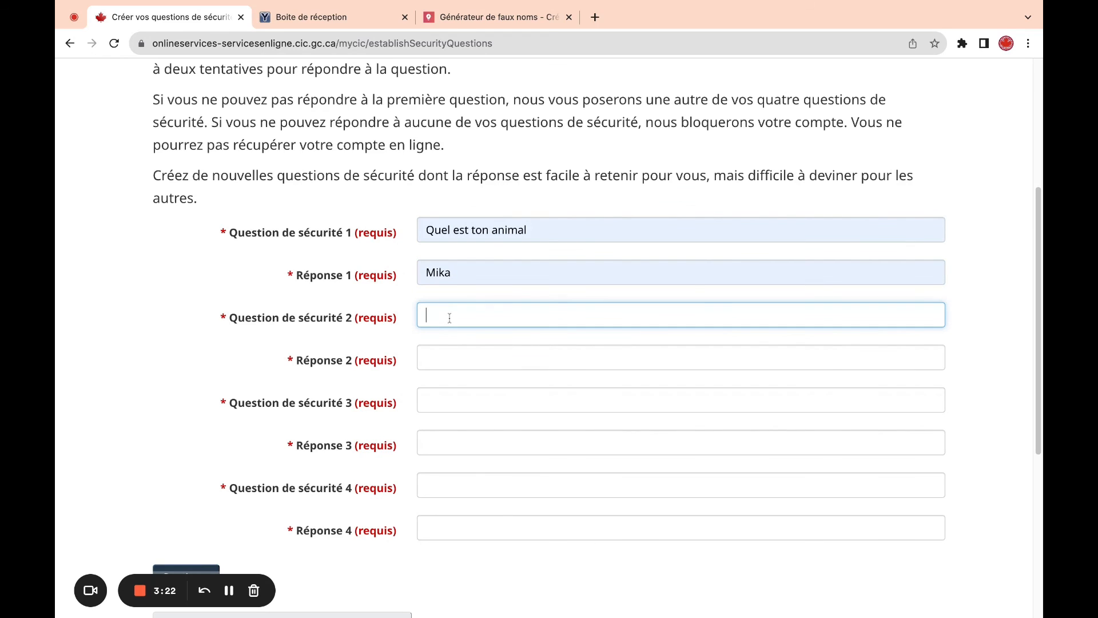
pyautogui.click(477, 336)
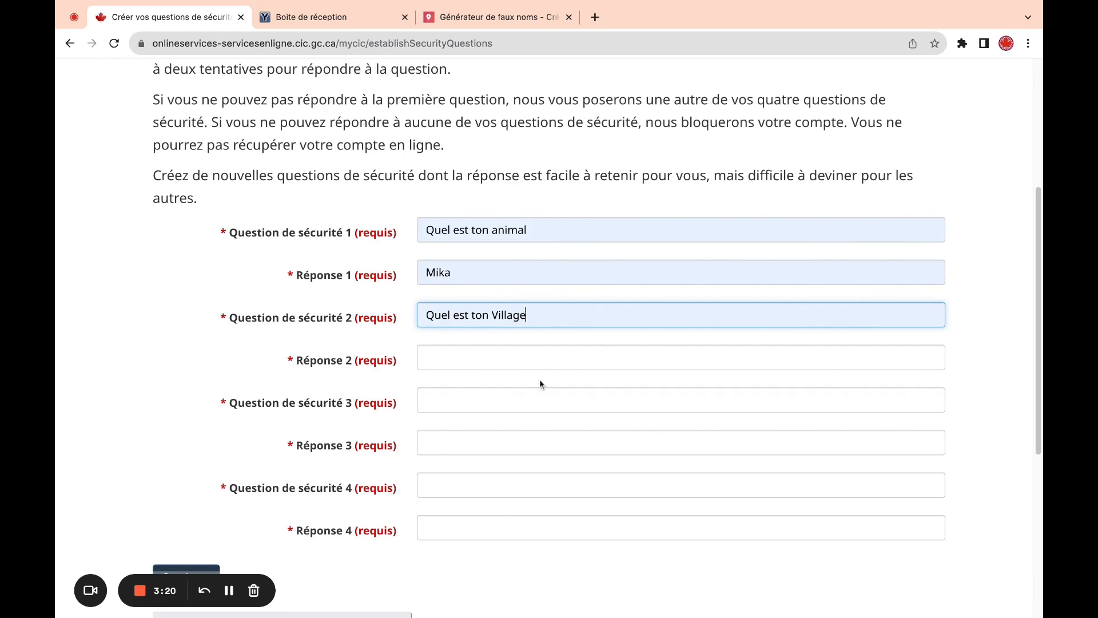
pyautogui.click(487, 361)
pyautogui.click(498, 382)
# - Fill security questions 3 and 4 with their answers from autofill, then submit all four
pyautogui.click(468, 401)
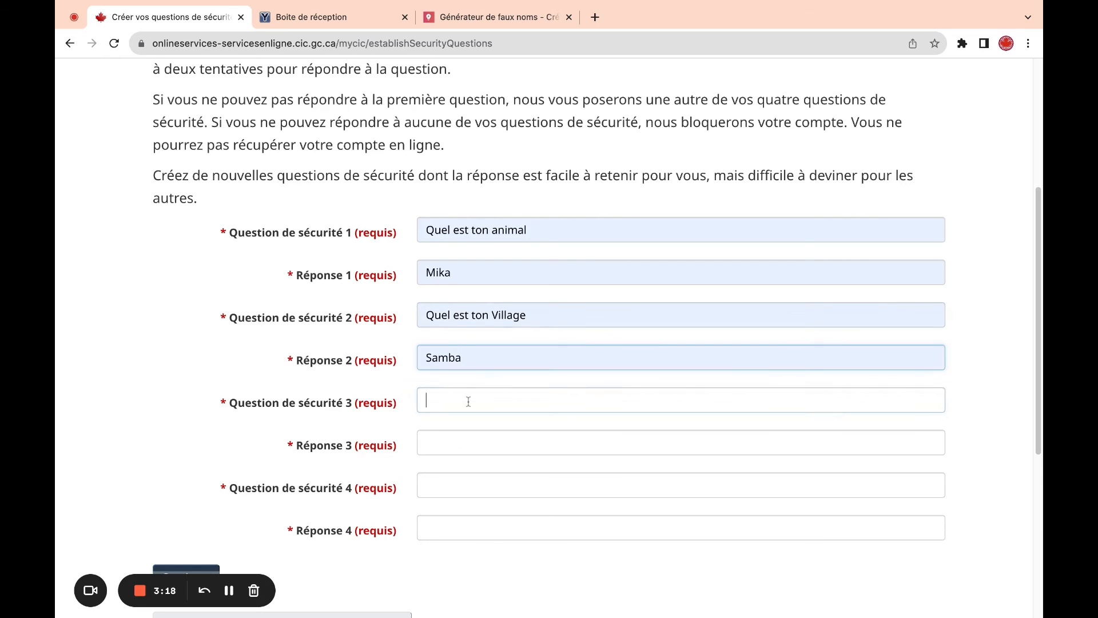
pyautogui.click(475, 424)
pyautogui.click(494, 444)
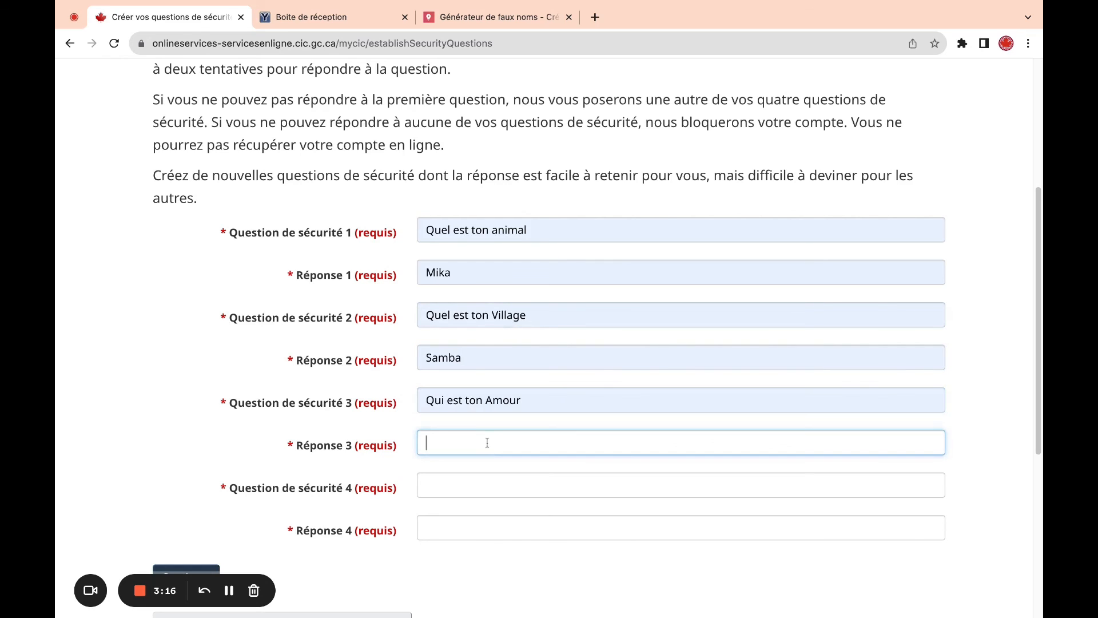
pyautogui.click(495, 455)
pyautogui.click(475, 484)
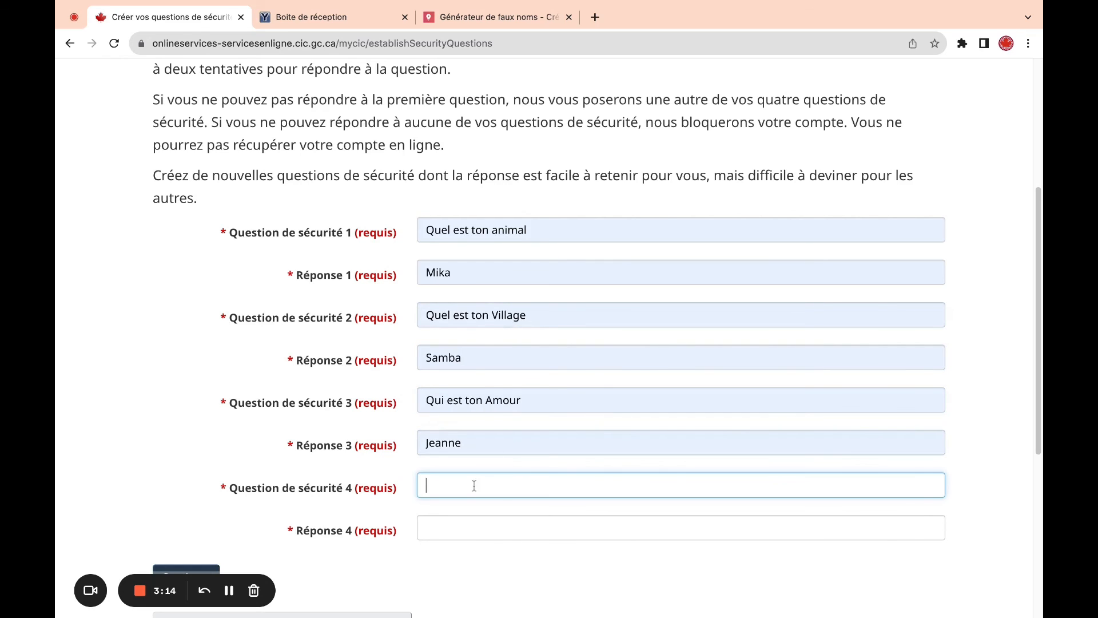
pyautogui.click(501, 497)
pyautogui.click(515, 527)
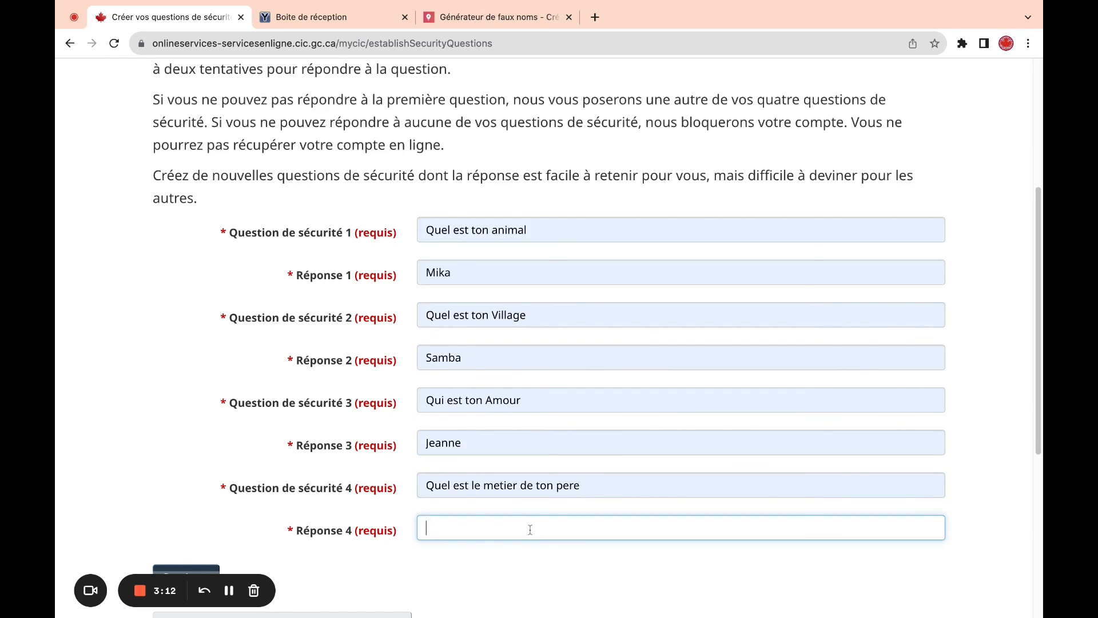
pyautogui.click(527, 559)
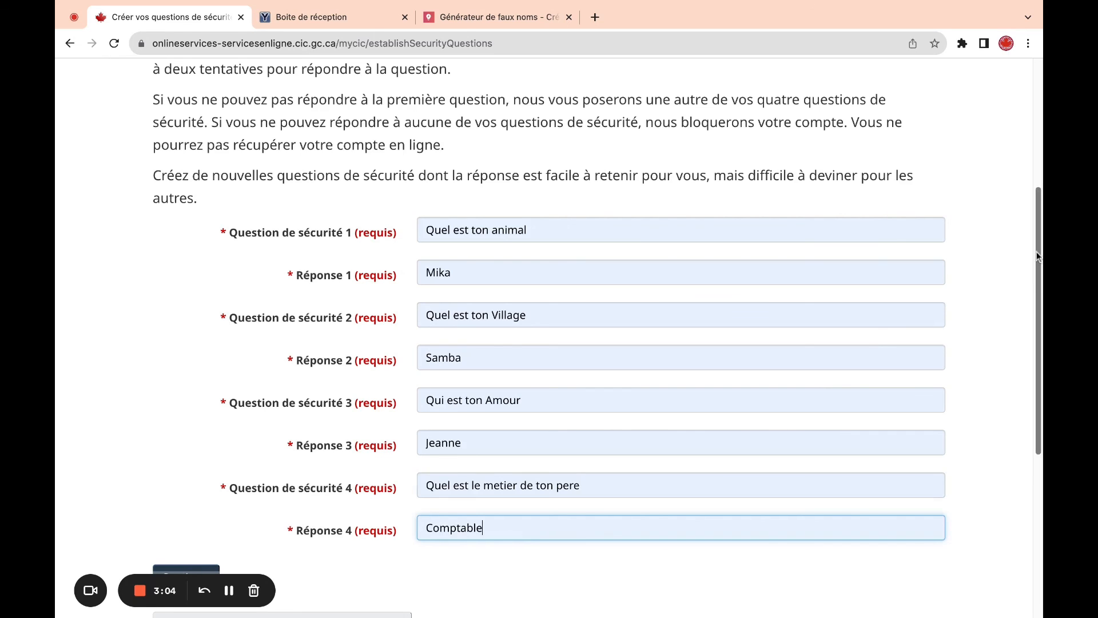
pyautogui.scroll(-3, 1040, 257)
pyautogui.scroll(-1, 1041, 257)
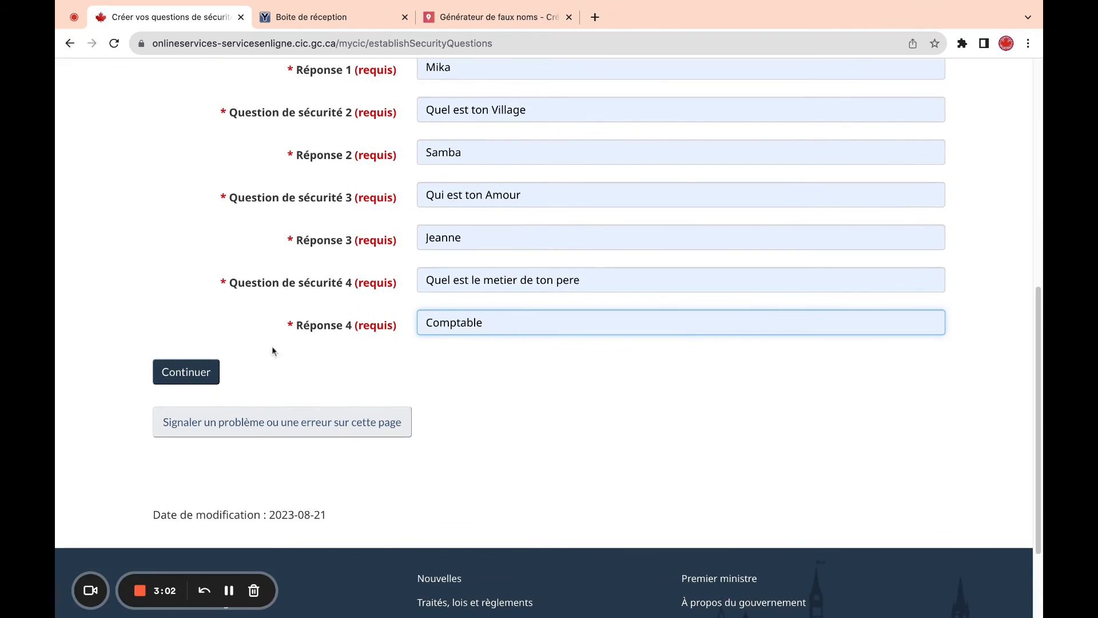
pyautogui.click(205, 374)
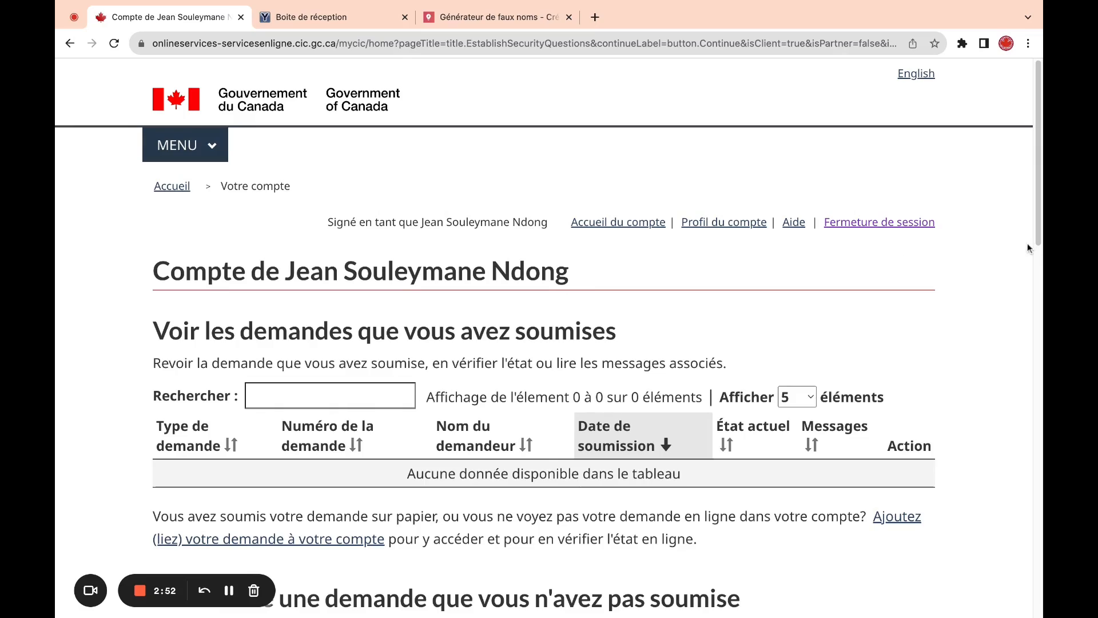
pyautogui.scroll(-9, 1038, 222)
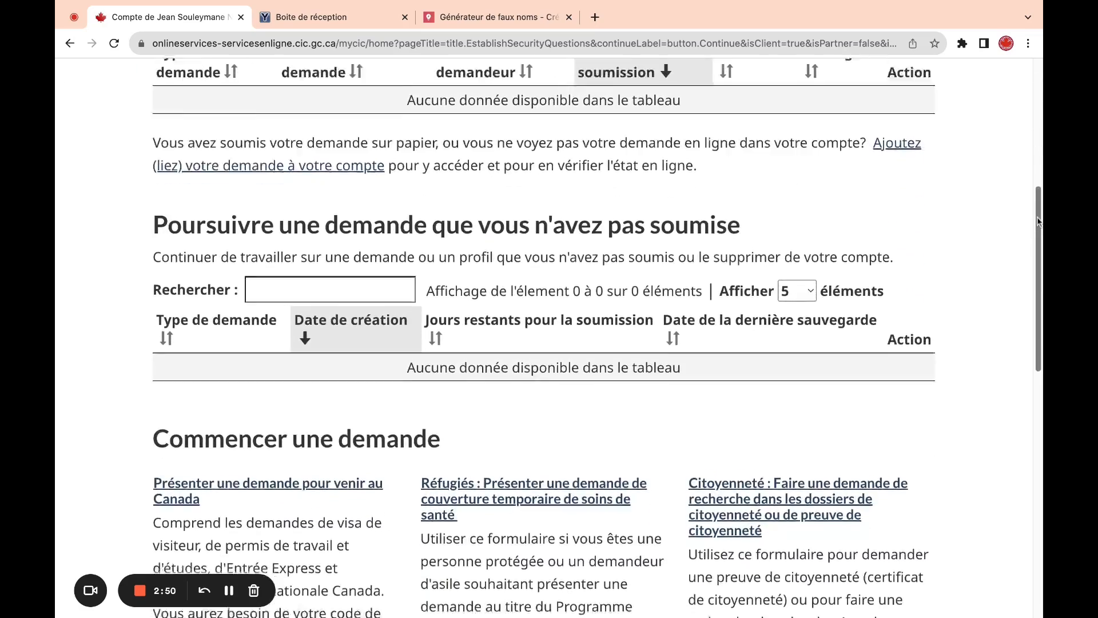
pyautogui.scroll(5, 598, 339)
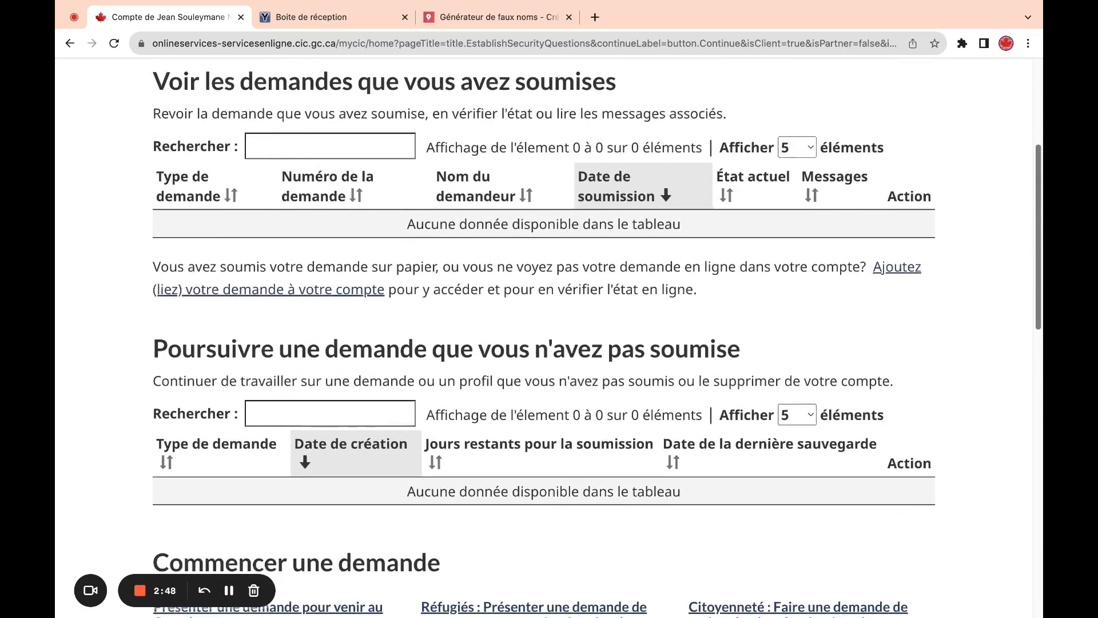
pyautogui.scroll(3, 549, 337)
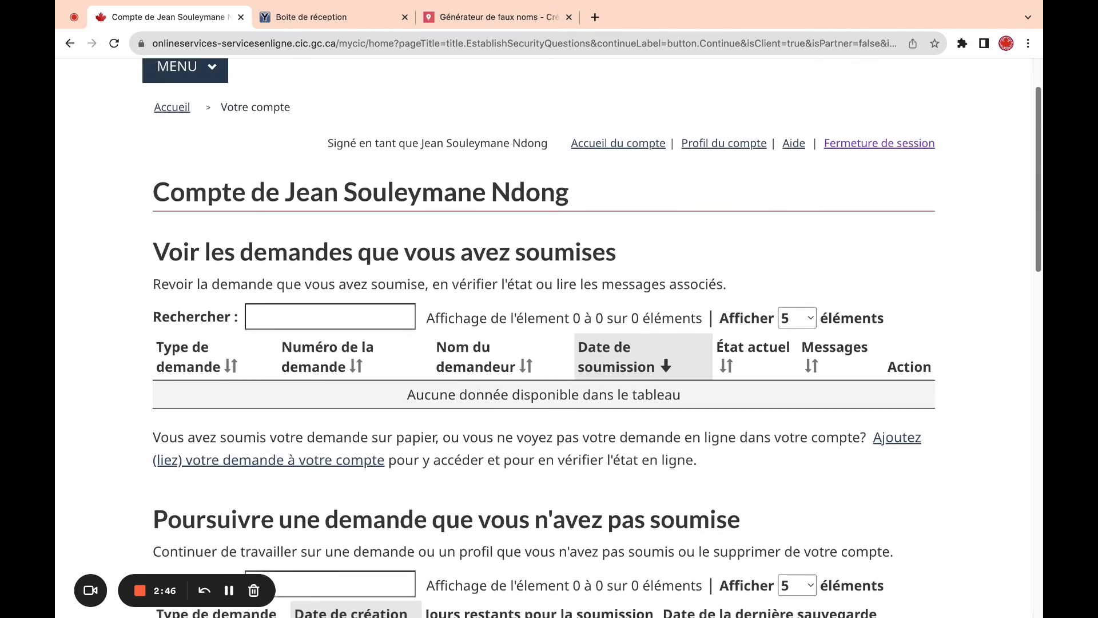